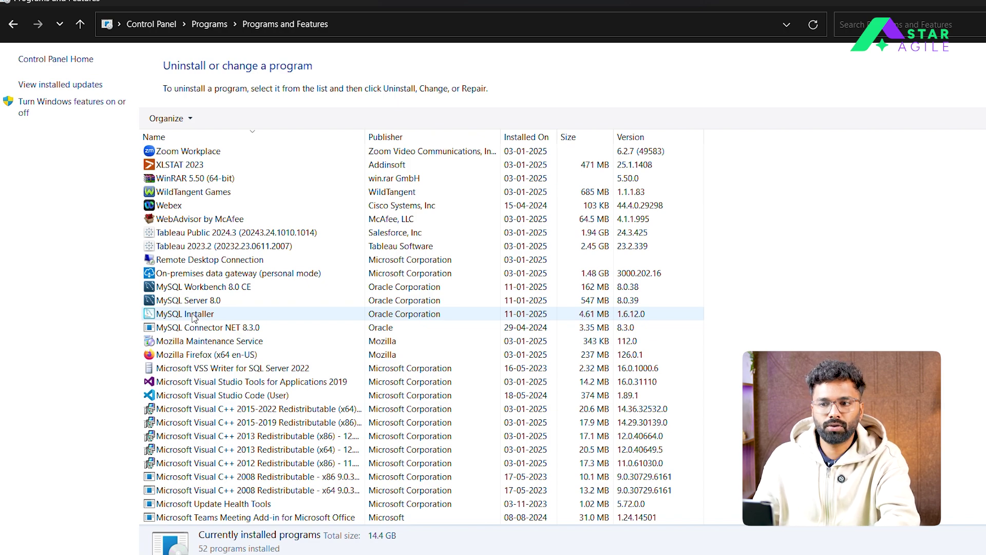
# Uninstall MySQL Workbench 8.0 CE, confirming and letting setup close running apps
pyautogui.rightClick(195, 291)
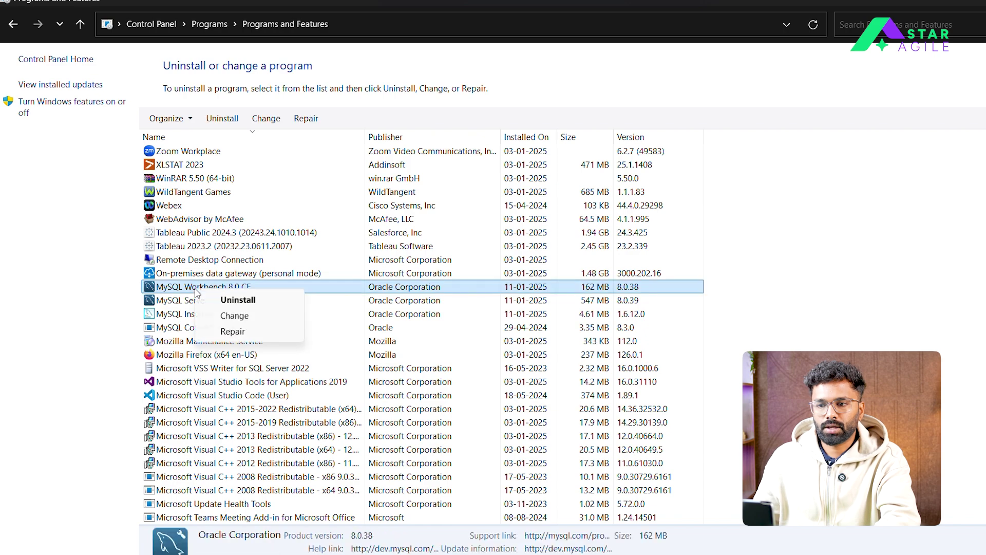
pyautogui.click(221, 300)
pyautogui.click(619, 283)
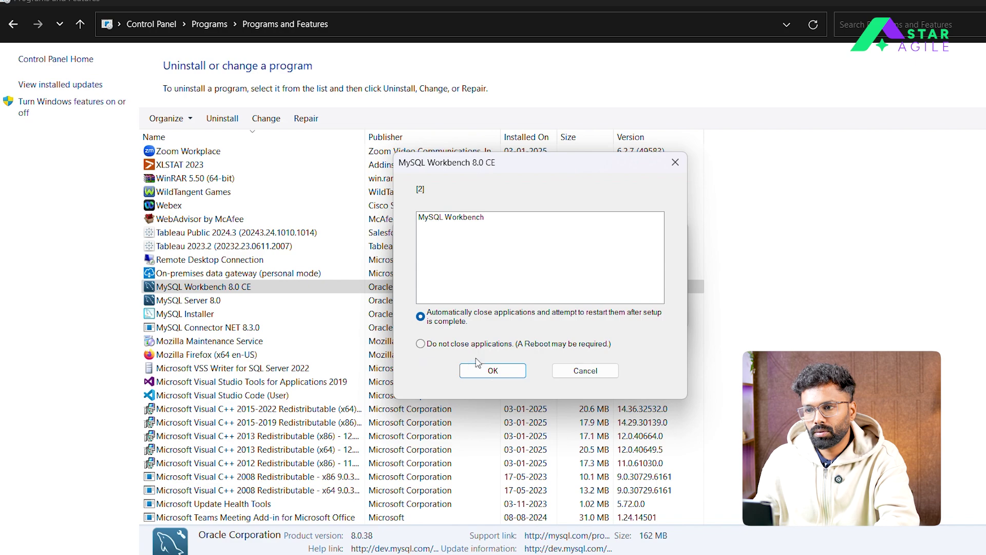
pyautogui.click(492, 371)
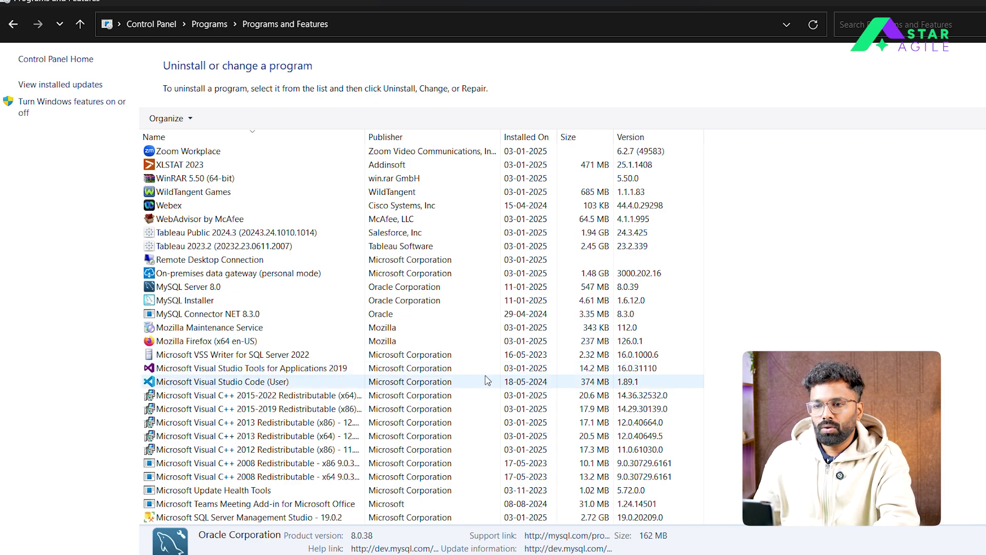
# Uninstall MySQL Server 8.0 from the programs list and confirm the removal
pyautogui.rightClick(208, 291)
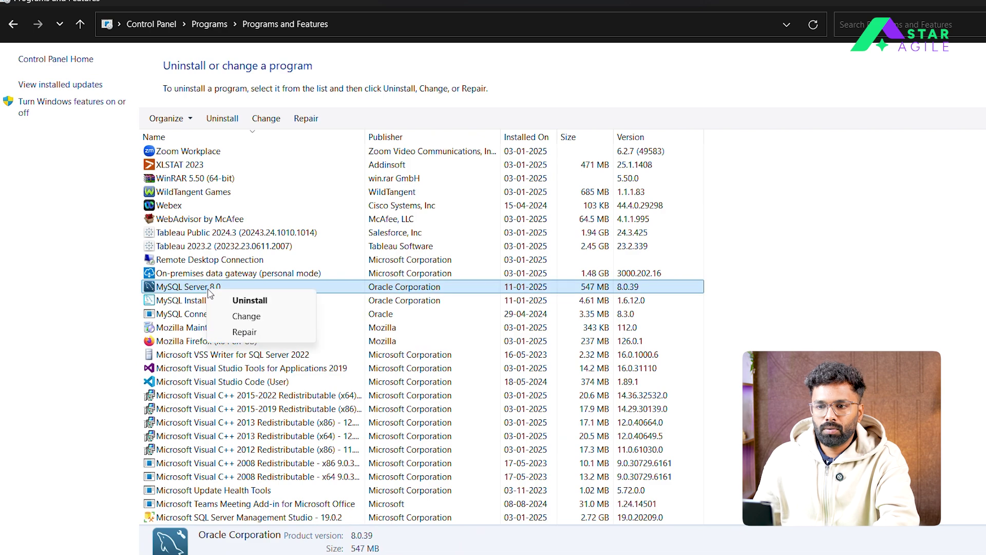
pyautogui.click(267, 304)
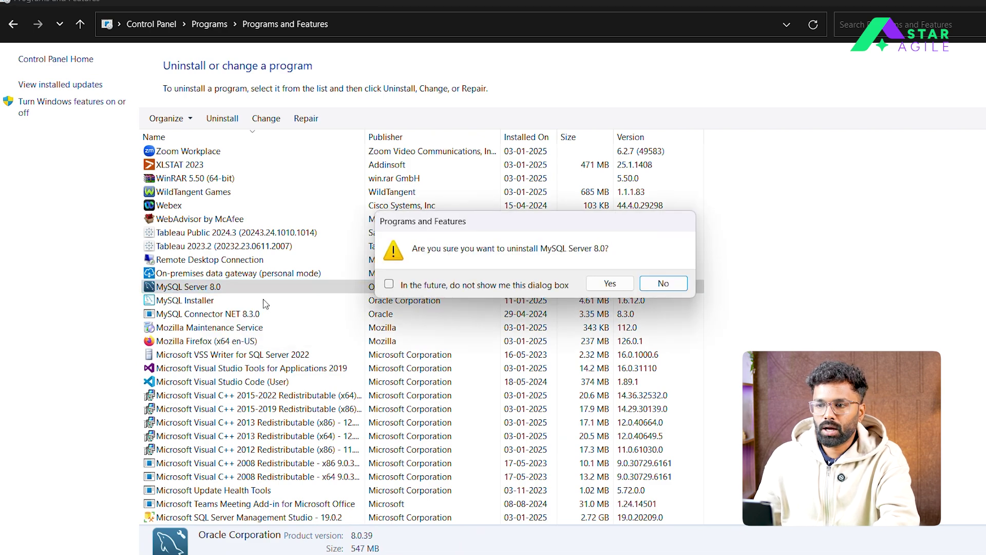
pyautogui.click(625, 288)
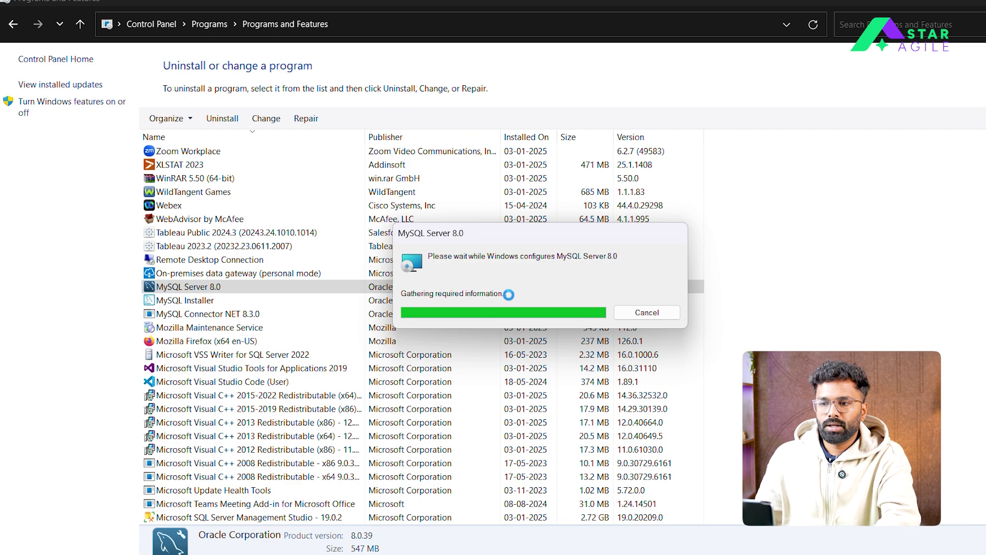
# Refresh the programs list once MySQL Server 8.0 removal completes
pyautogui.click(169, 290)
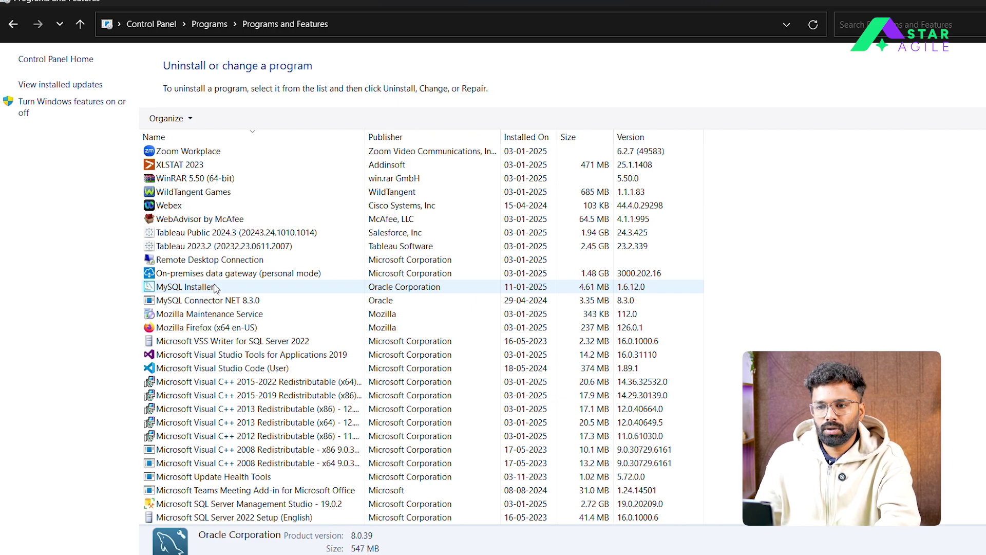
# Uninstall MySQL Installer 1.6.12.0 and confirm the removal
pyautogui.rightClick(208, 291)
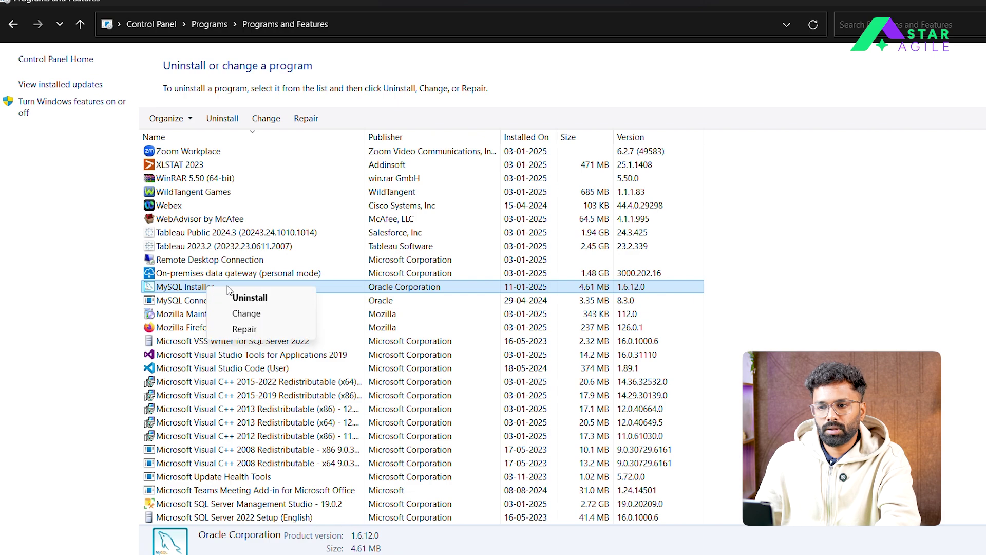
pyautogui.click(259, 298)
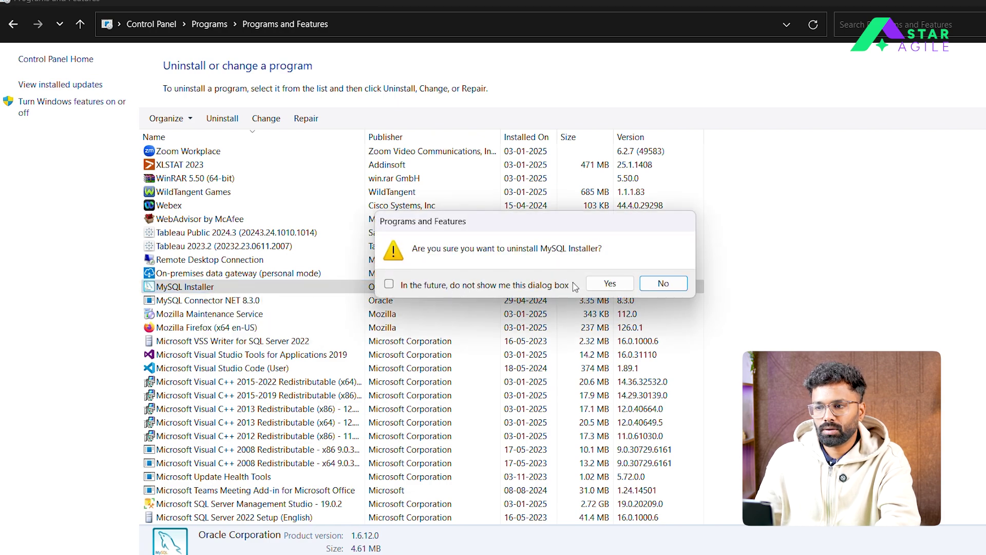
pyautogui.click(614, 285)
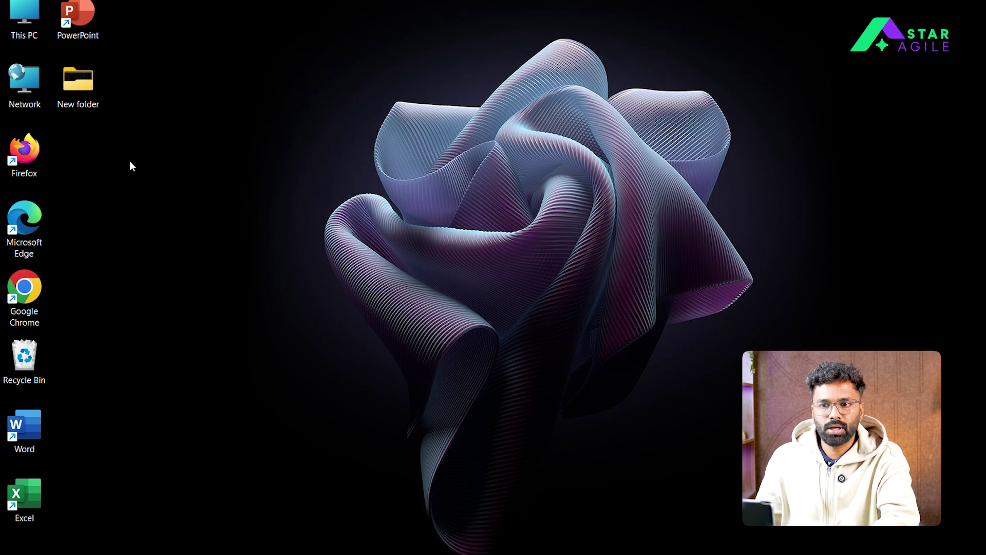
# Open the Windows (C:) drive from This PC
pyautogui.doubleClick(23, 22)
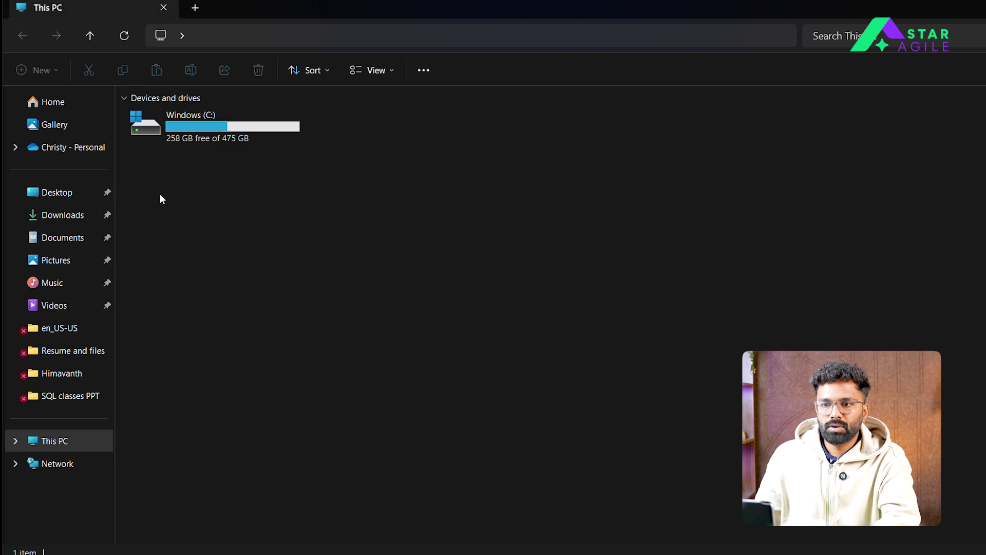
pyautogui.moveTo(200, 127)
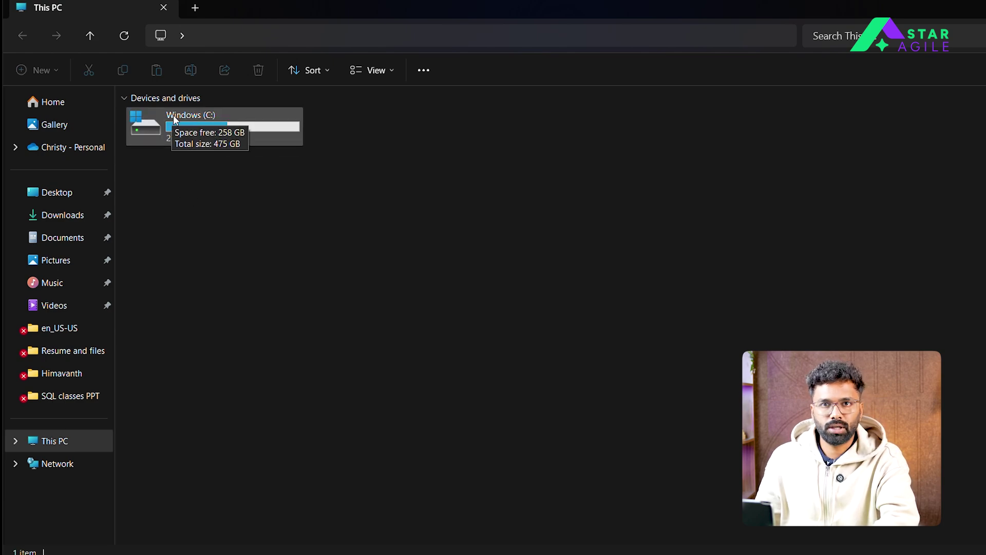
pyautogui.doubleClick(151, 123)
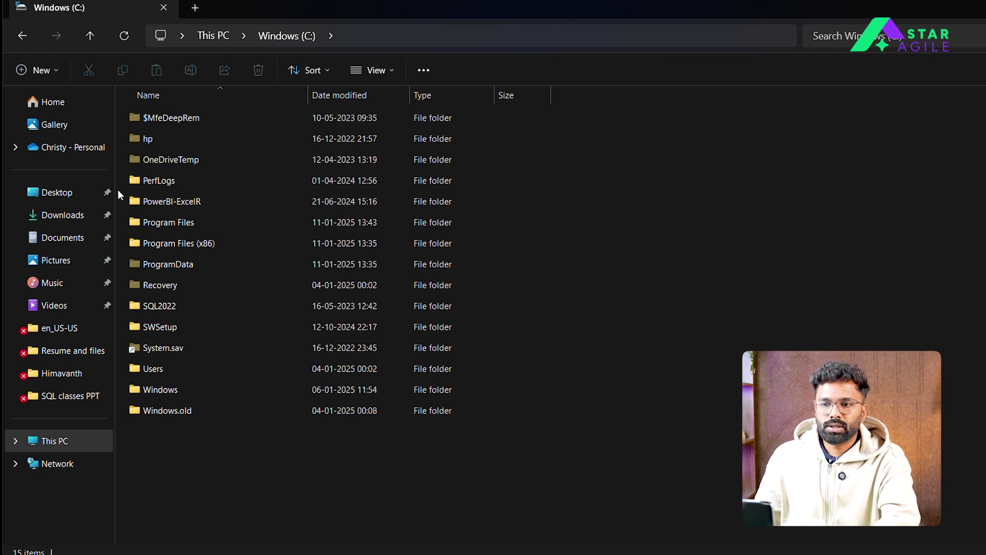
# Turn off Hidden items in the view options, leaving 9 folders listed
pyautogui.click(367, 69)
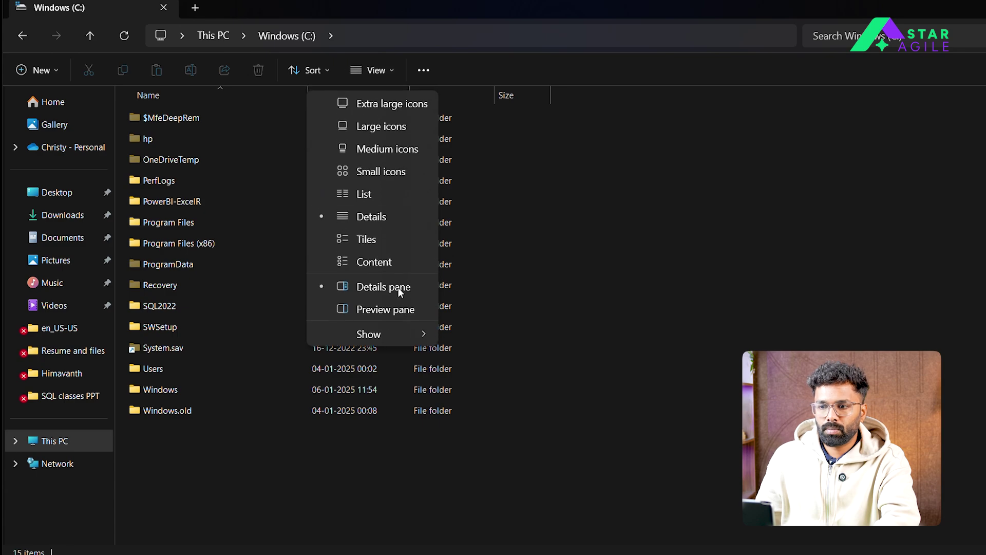
pyautogui.moveTo(389, 334)
pyautogui.click(475, 430)
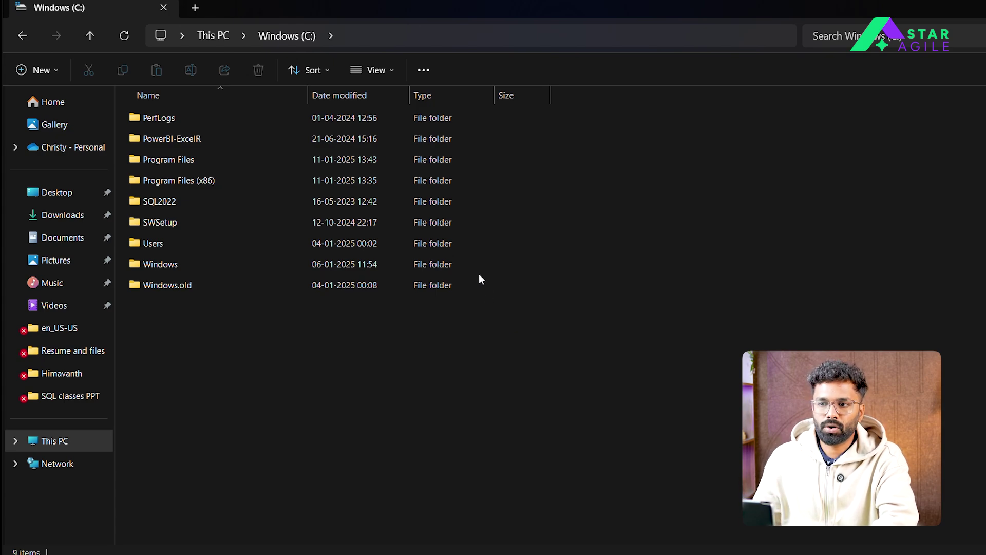
# Re-enable Hidden items under View > Show, revealing 15 items including ProgramData
pyautogui.click(384, 72)
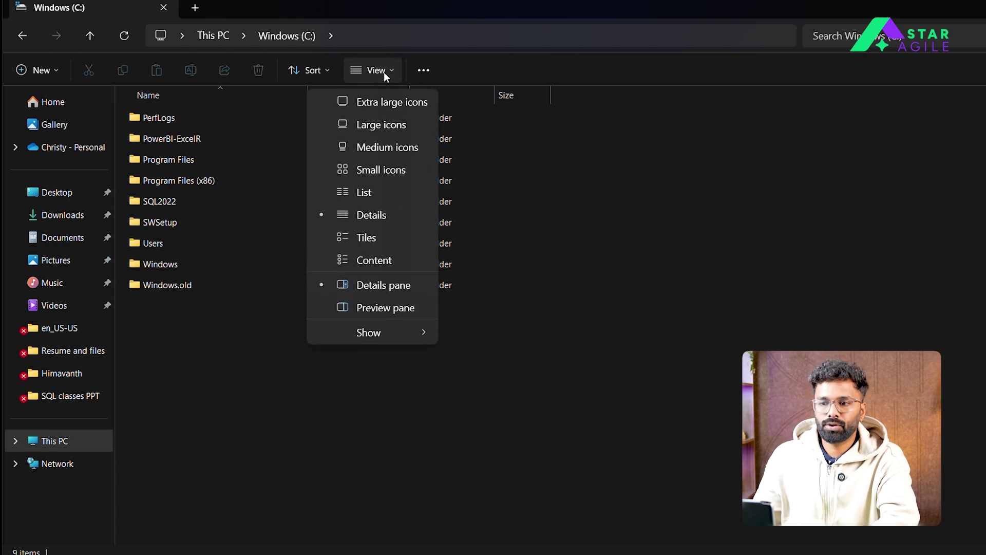
pyautogui.moveTo(388, 331)
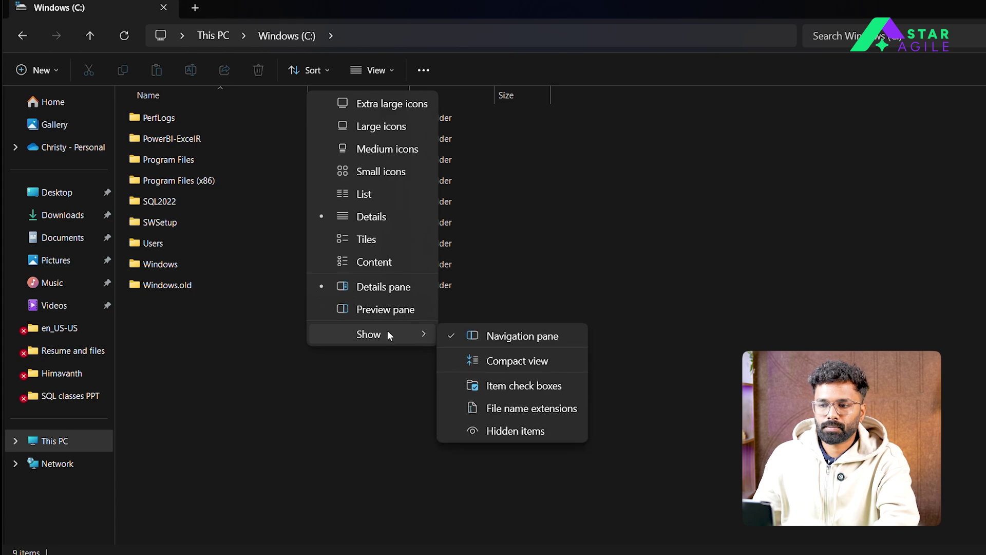
pyautogui.click(513, 432)
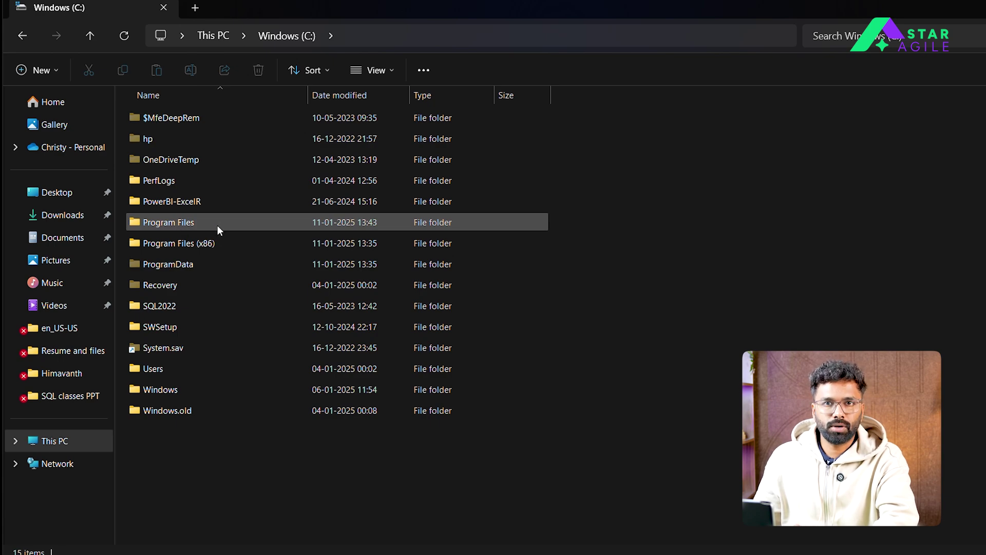
pyautogui.moveTo(214, 225)
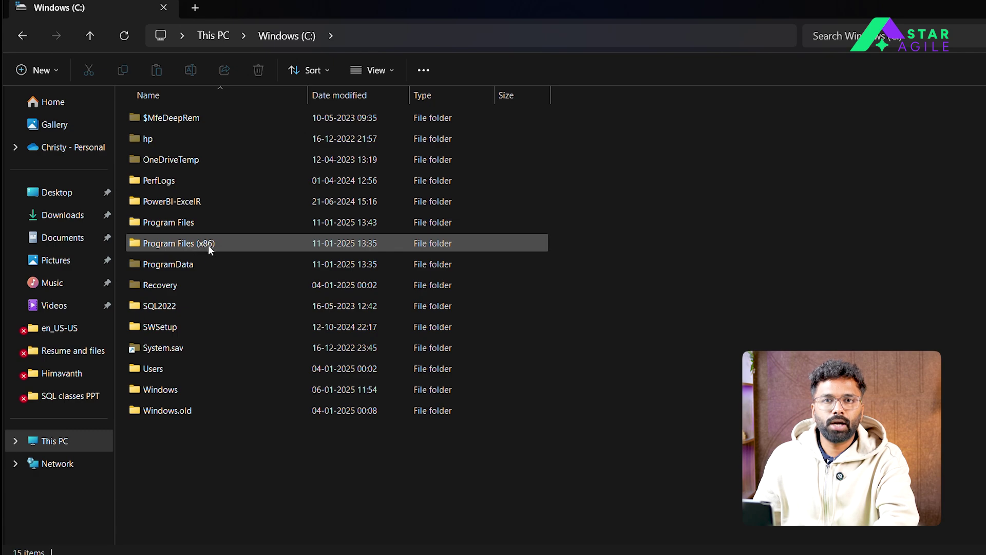
pyautogui.moveTo(203, 261)
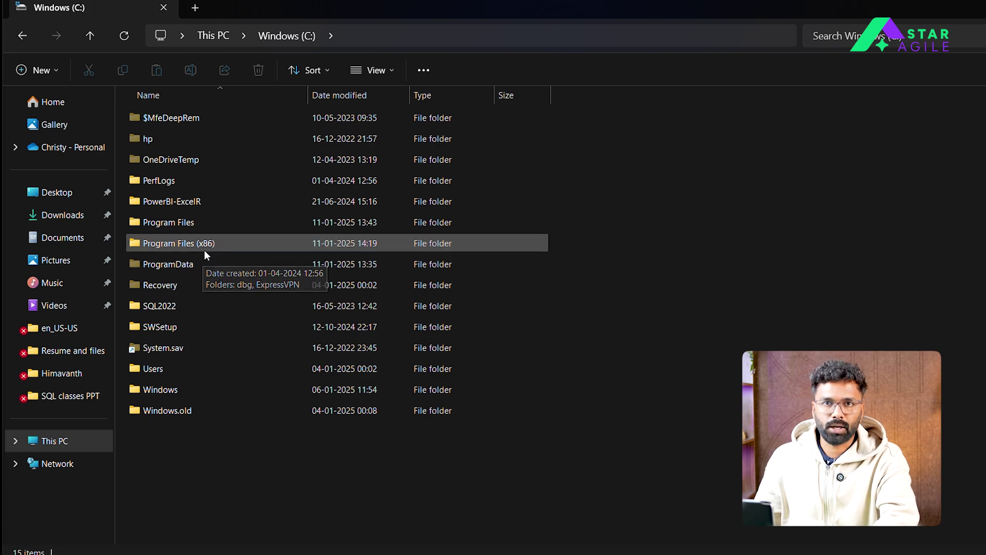
# Open the Program Files folder and refresh its contents
pyautogui.doubleClick(191, 225)
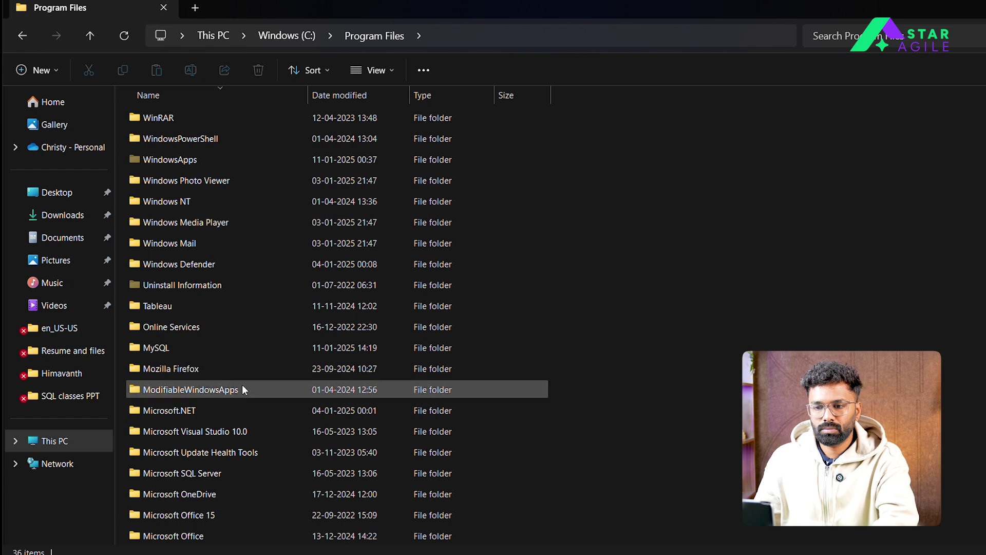
pyautogui.scroll(-5, 234, 372)
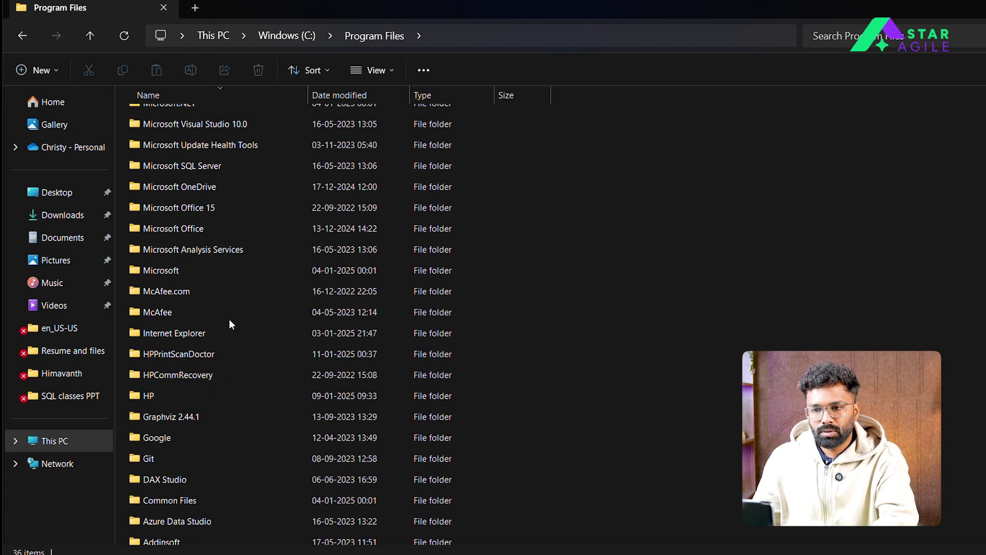
pyautogui.scroll(1, 229, 316)
pyautogui.scroll(1, 229, 314)
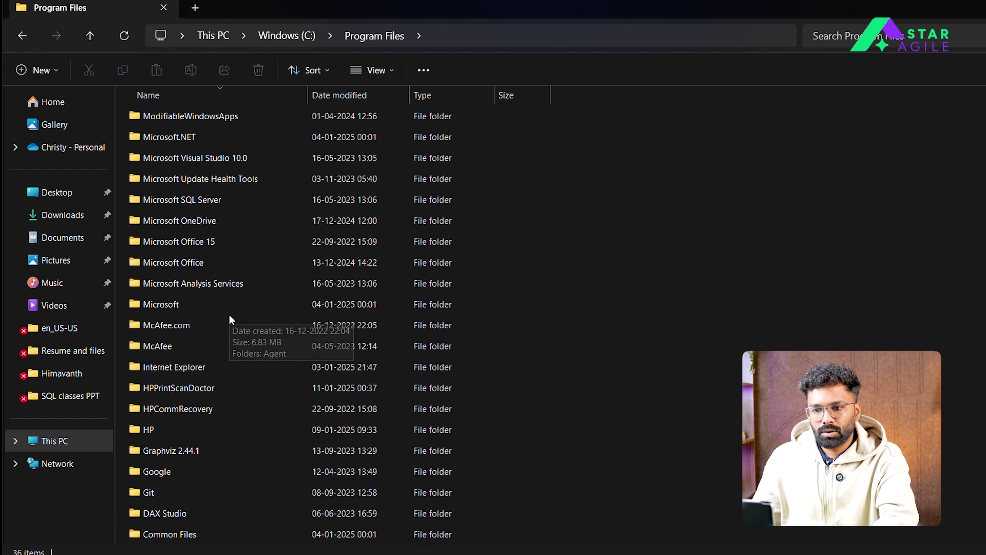
pyautogui.rightClick(656, 227)
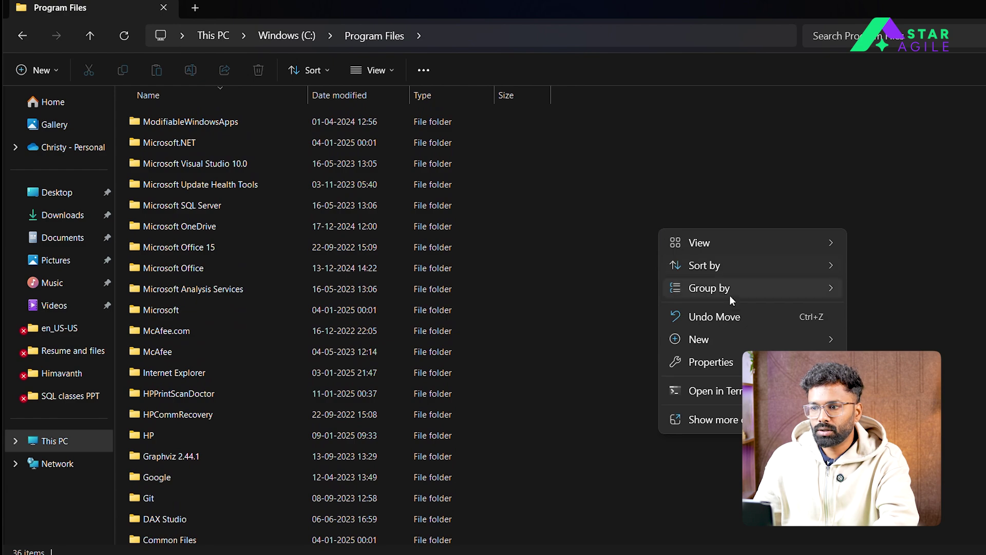
pyautogui.click(709, 419)
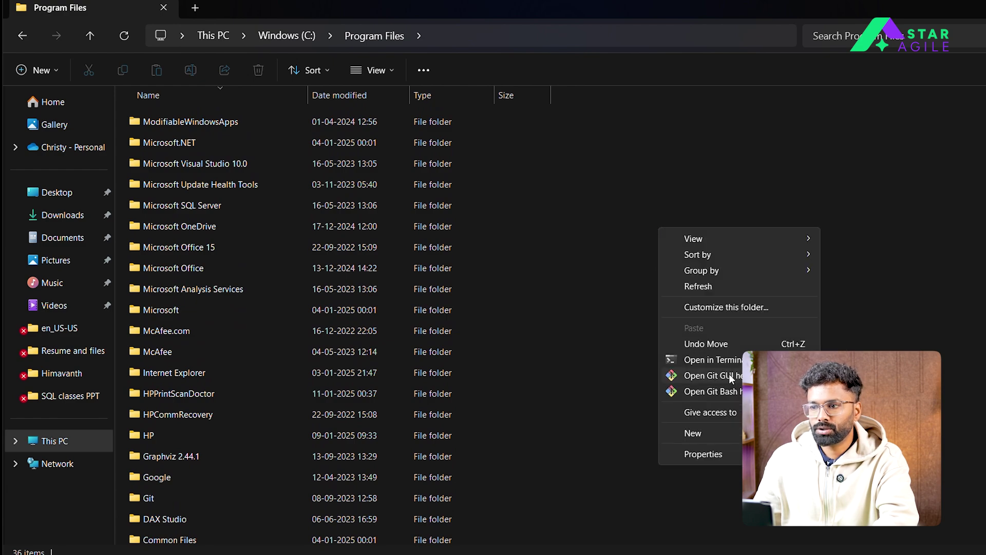
pyautogui.click(725, 287)
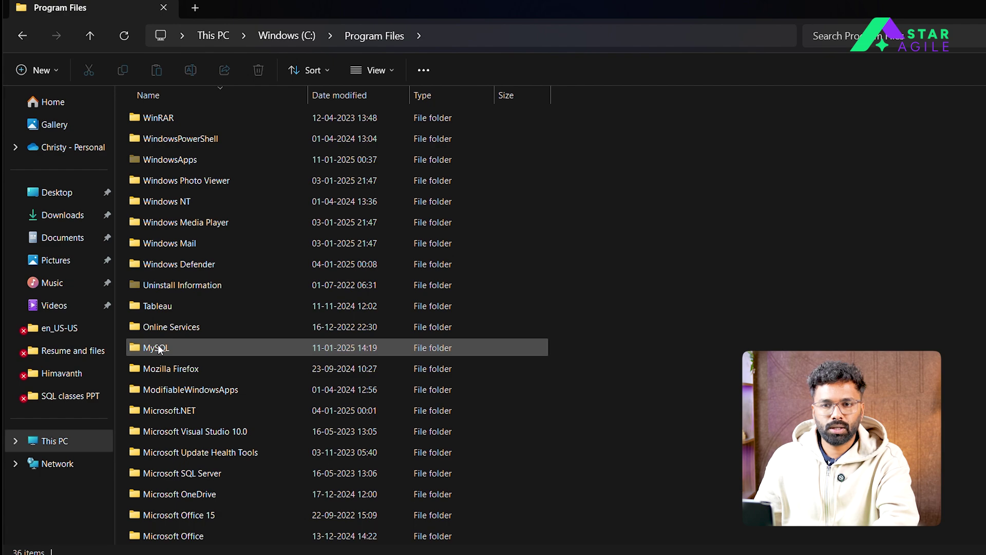
# Delete the MySQL folder in Program Files and go back to Windows (C:)
pyautogui.moveTo(161, 349)
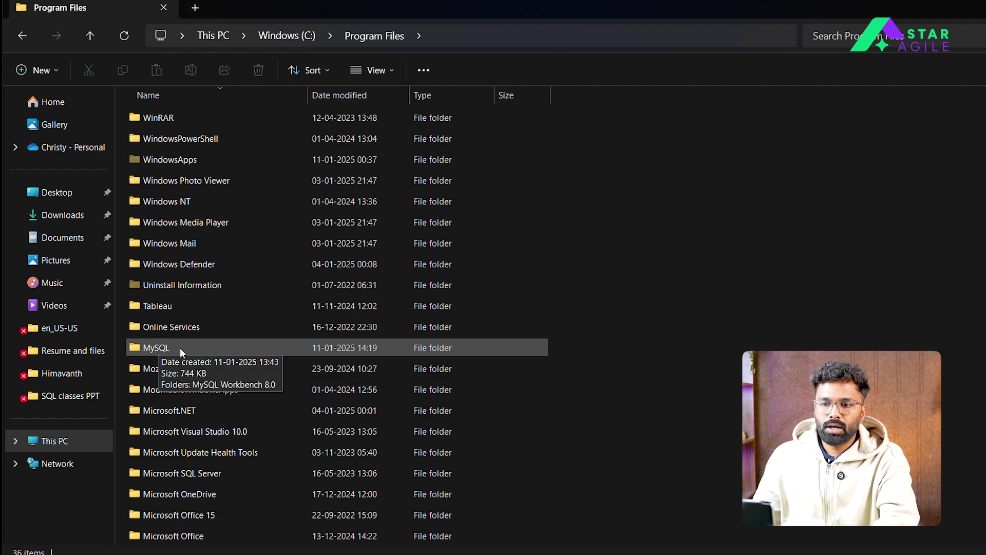
pyautogui.click(177, 348)
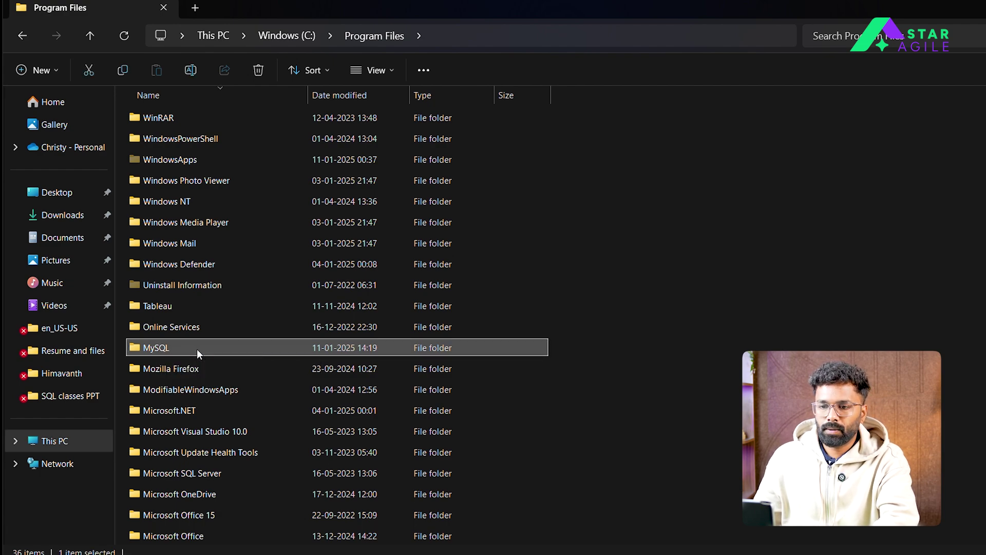
pyautogui.rightClick(196, 350)
pyautogui.click(347, 373)
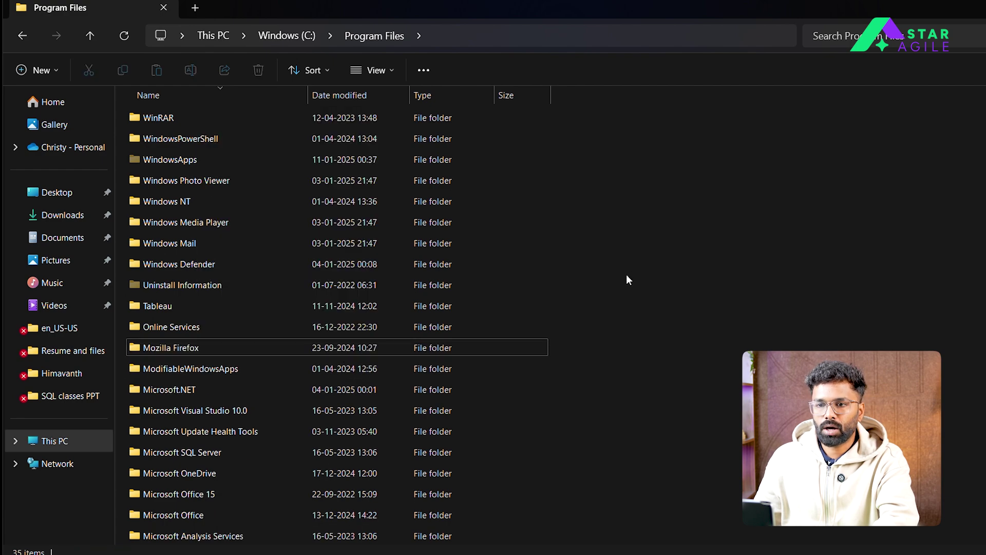
pyautogui.click(21, 36)
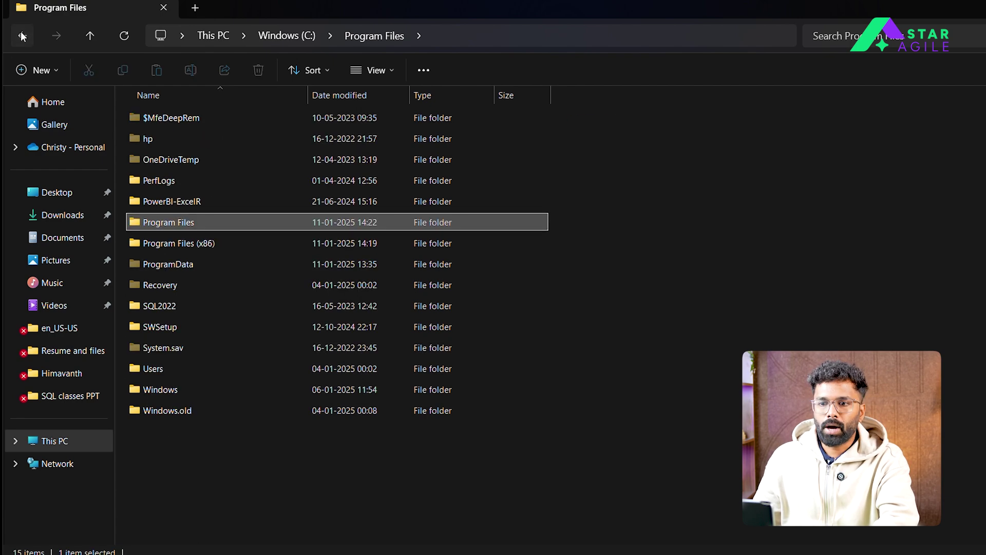
pyautogui.doubleClick(177, 244)
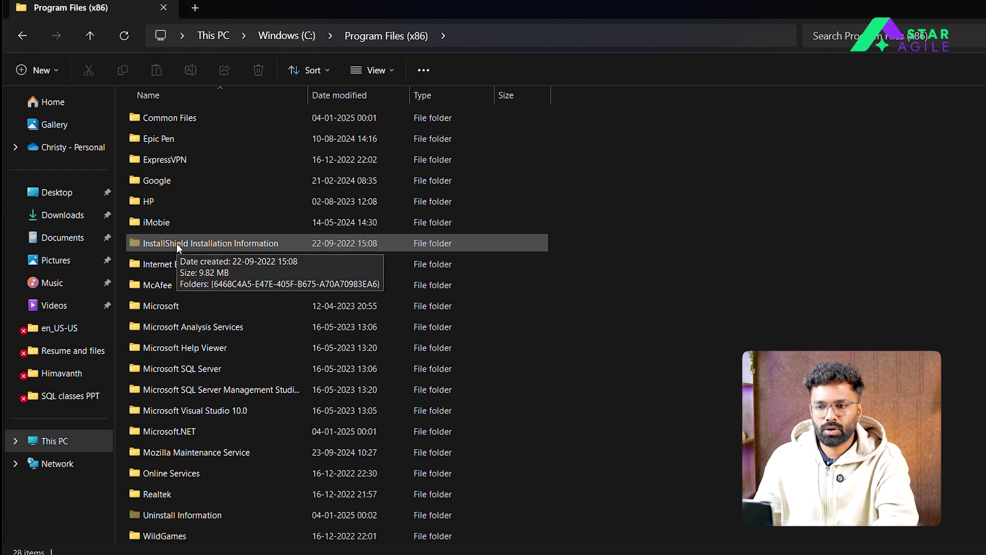
pyautogui.rightClick(612, 247)
pyautogui.click(673, 414)
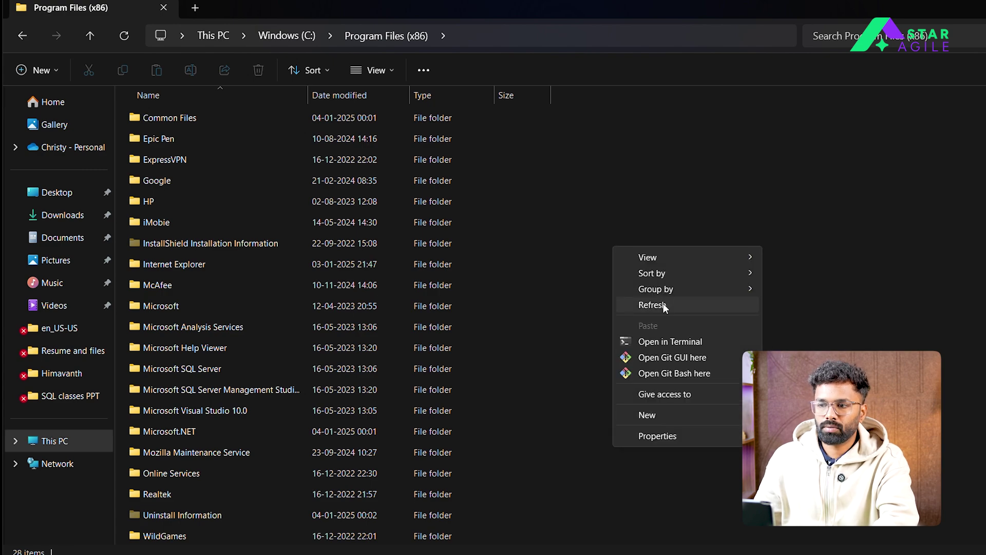
pyautogui.click(664, 305)
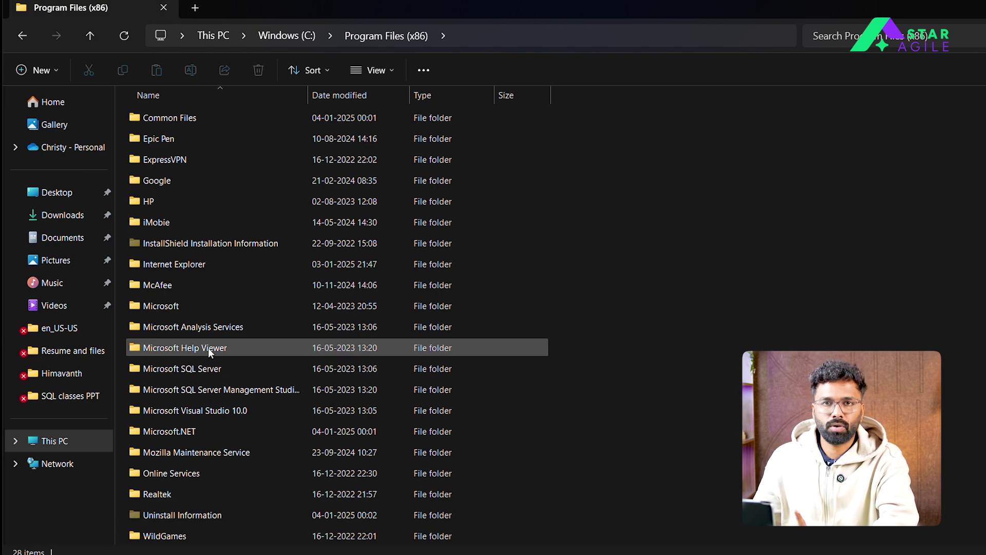
pyautogui.moveTo(208, 347)
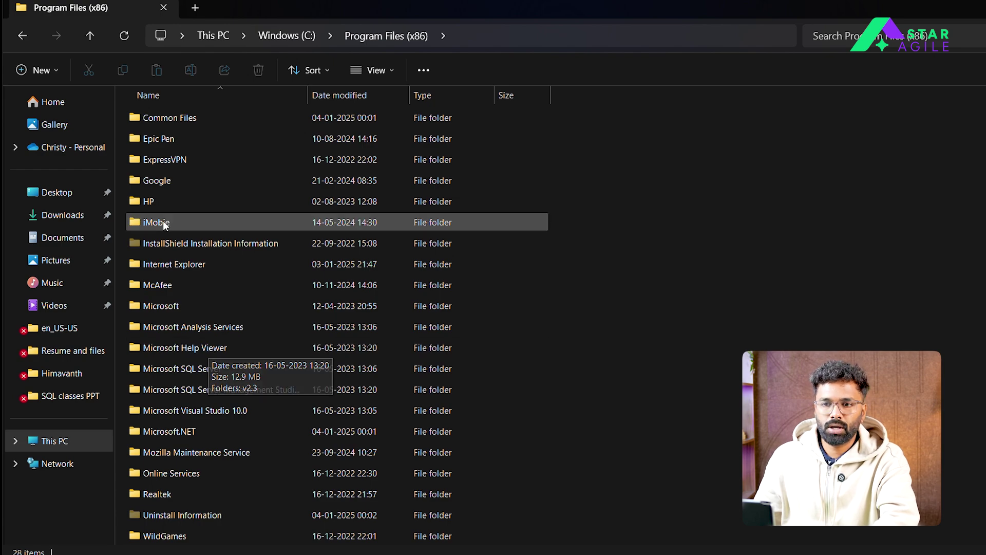
pyautogui.click(22, 35)
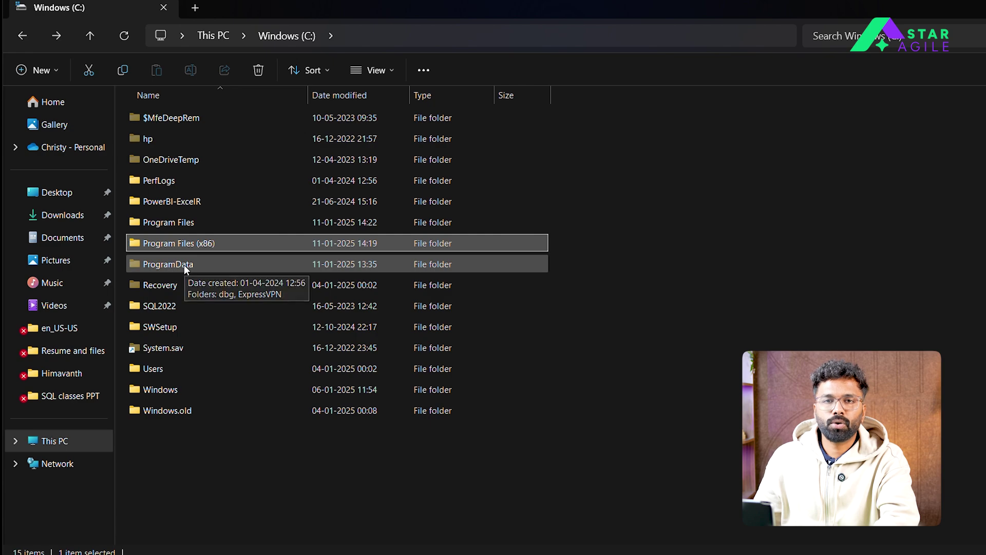
# Delete the MySQL folder inside C:\ProgramData, then return to C: with Alt+Left
pyautogui.doubleClick(192, 264)
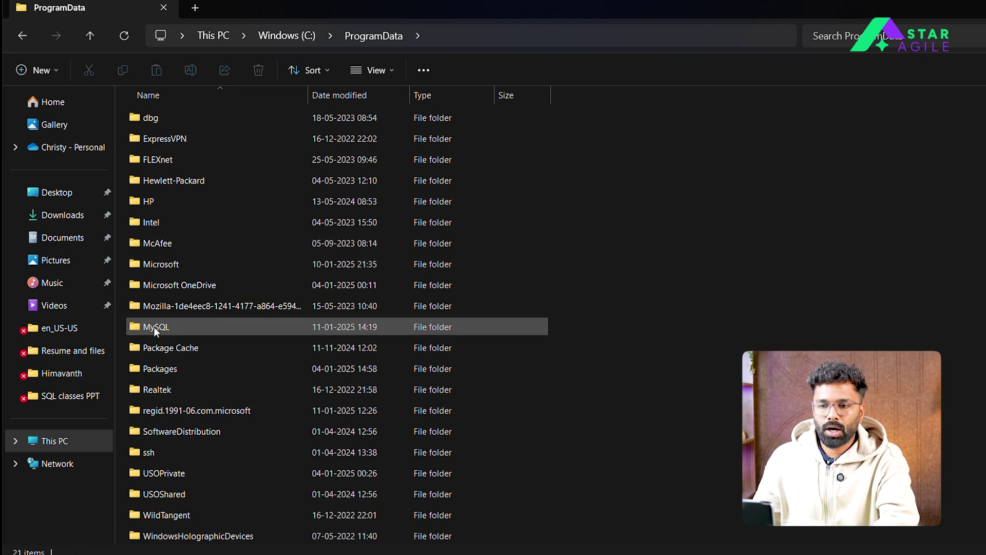
pyautogui.moveTo(161, 329)
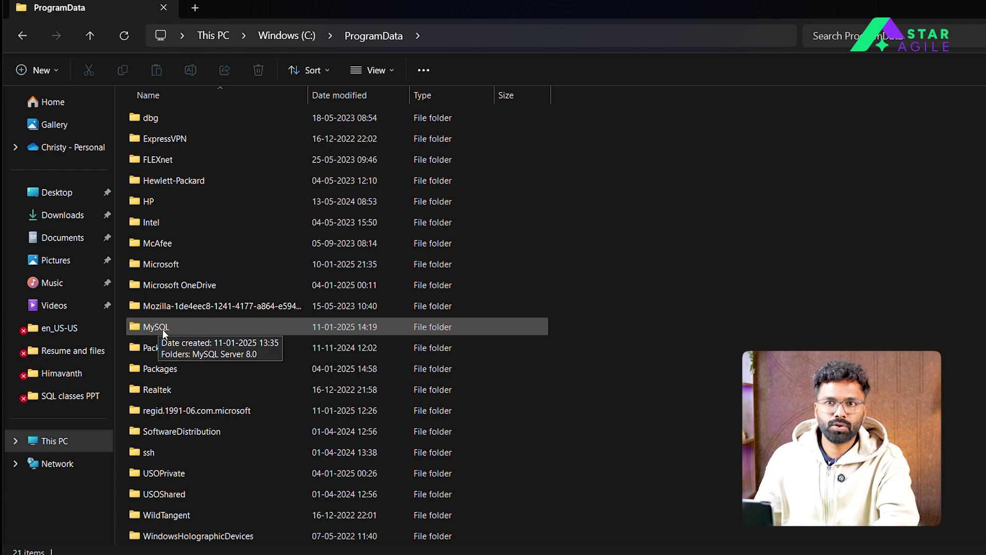
pyautogui.click(178, 325)
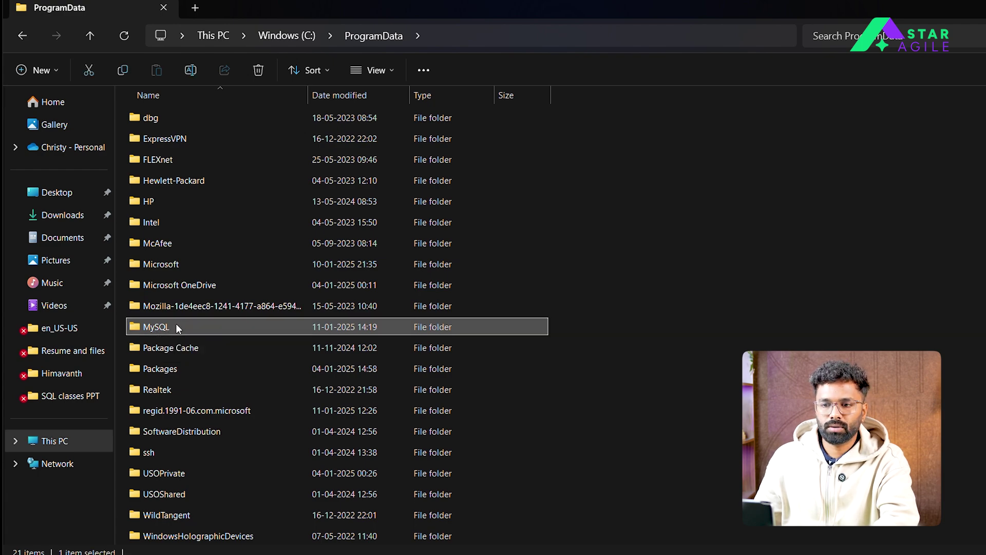
pyautogui.rightClick(181, 323)
pyautogui.click(331, 340)
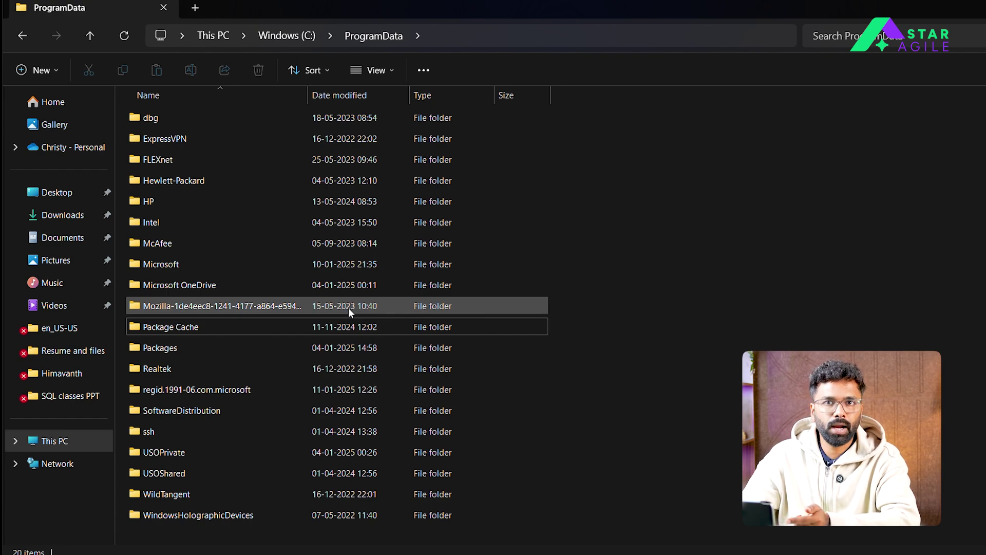
pyautogui.hotkey('alt', 'Left')
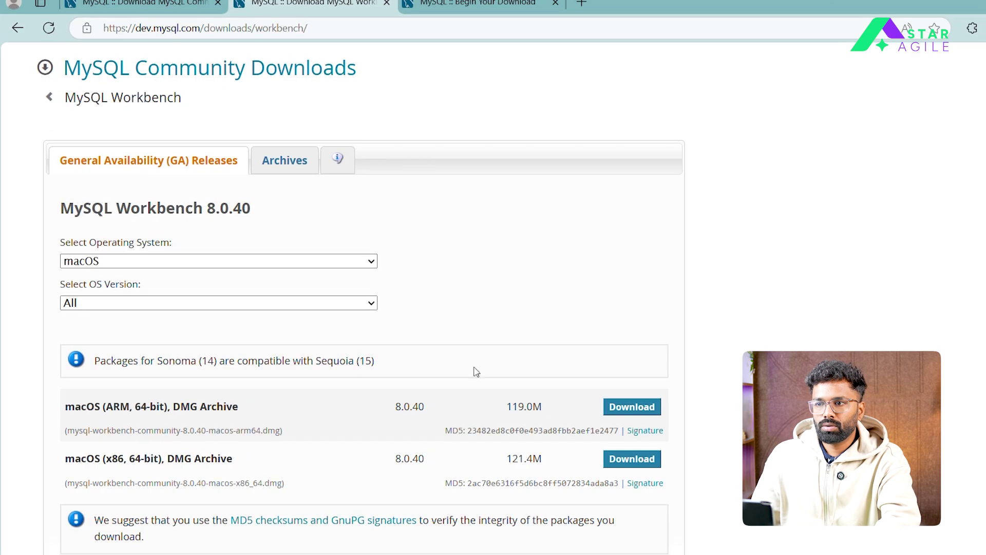
# From the Begin Your Download tab, go back twice to the 'mysql installer for windows' Google results
pyautogui.click(427, 7)
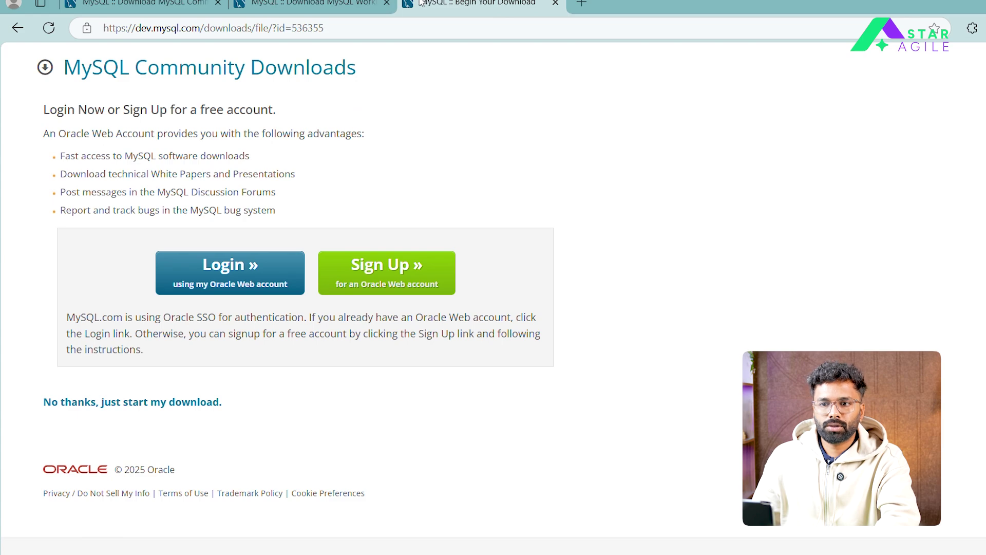
pyautogui.click(18, 30)
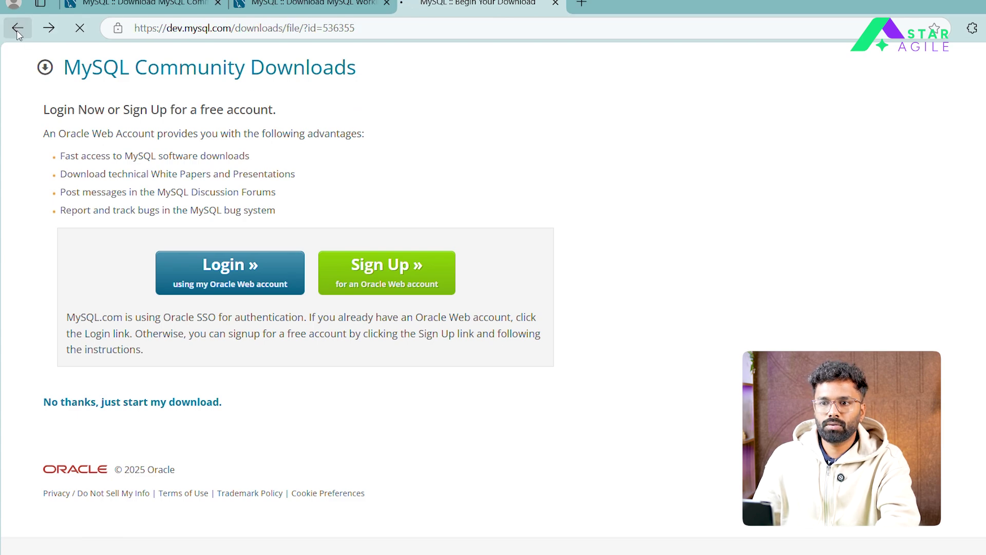
pyautogui.click(16, 32)
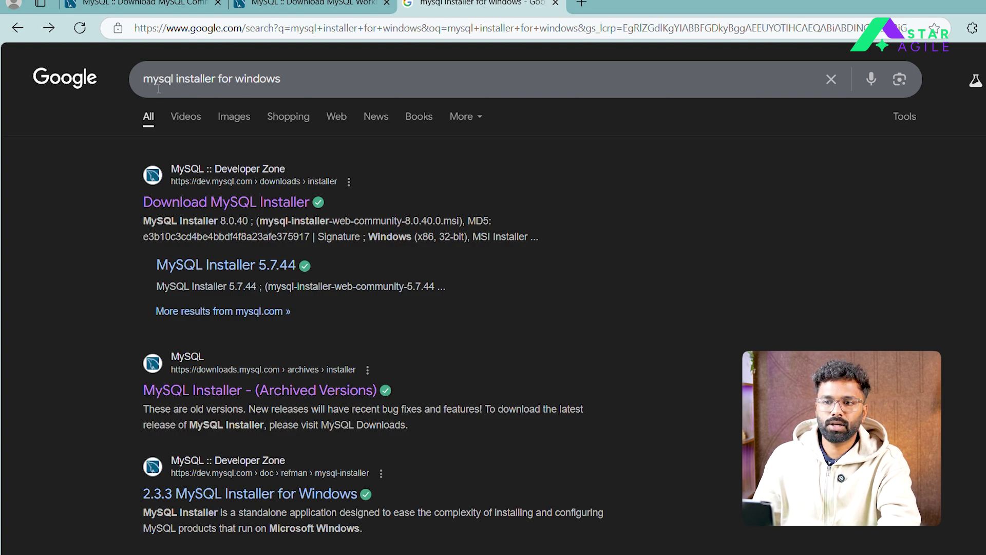
# Download the 2.1M mysql-installer-web-community-8.0.40.0 .msi, skipping sign-in
pyautogui.click(200, 207)
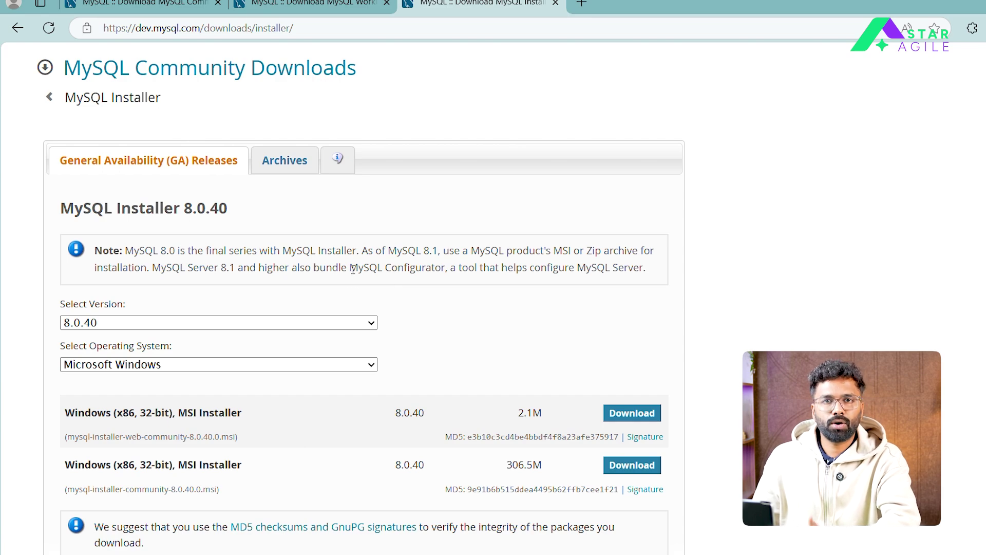
pyautogui.click(632, 415)
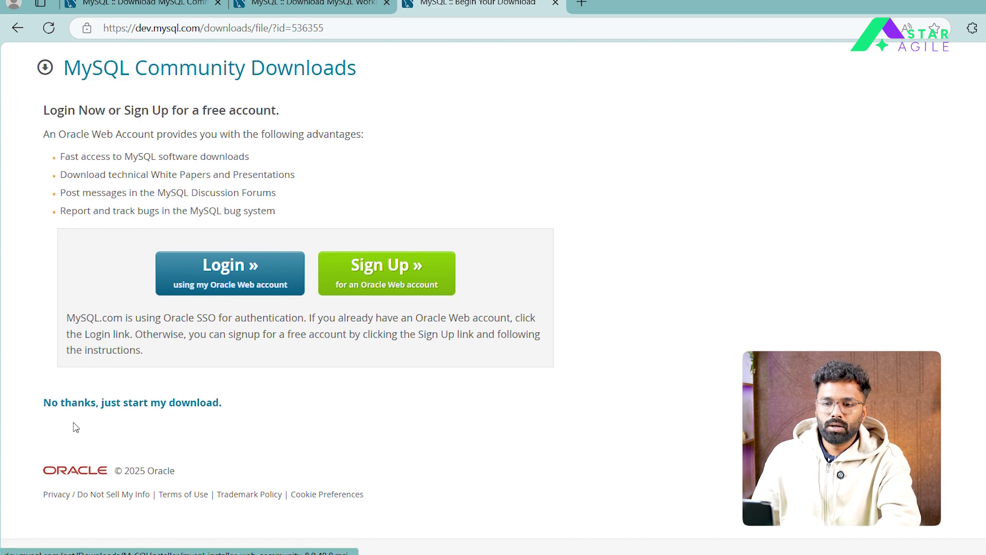
pyautogui.click(145, 406)
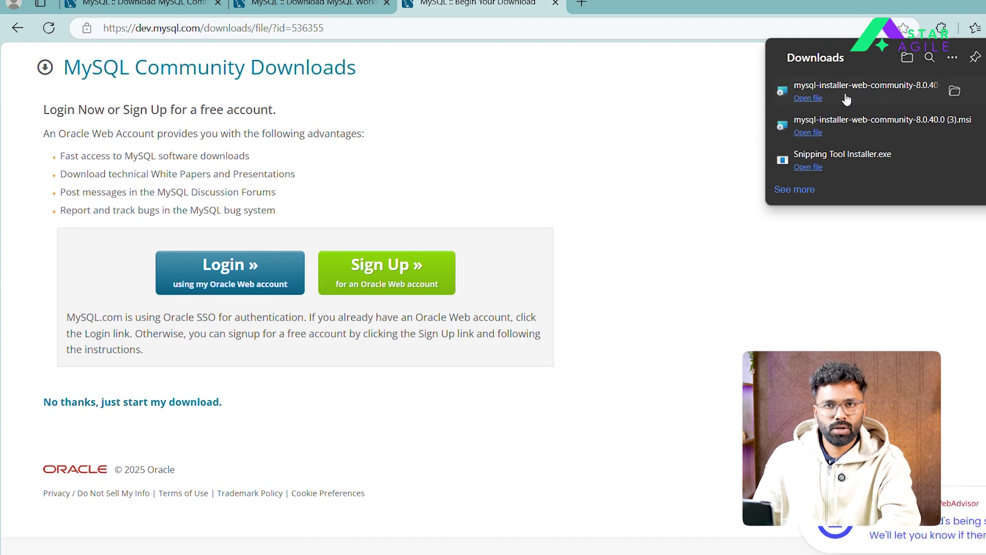
# Run the downloaded MySQL Installer with the Custom setup type and go to product selection
pyautogui.click(808, 98)
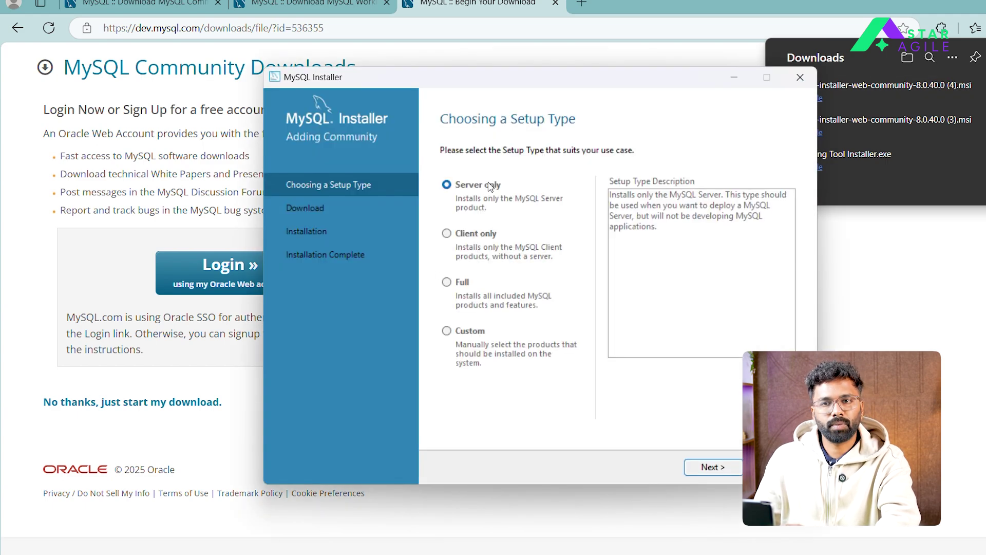
pyautogui.click(447, 331)
pyautogui.click(713, 468)
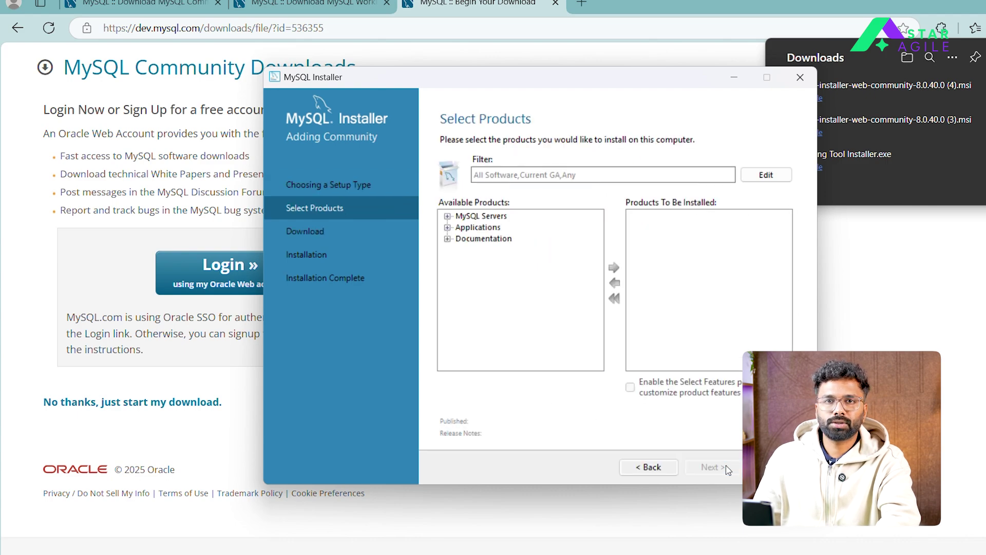
# Add MySQL Server 8.0.39 - X64 to the products to install
pyautogui.click(448, 216)
pyautogui.click(460, 227)
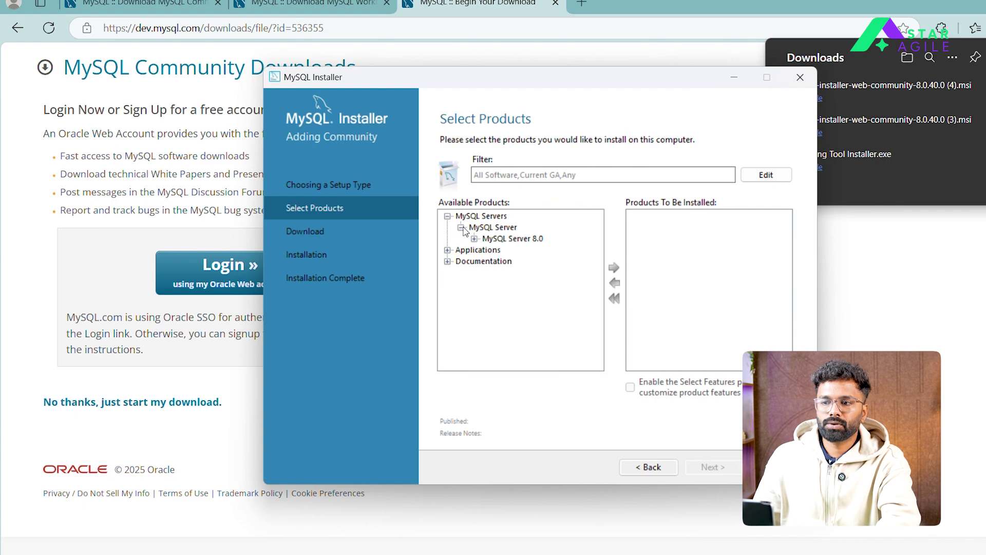
pyautogui.click(474, 239)
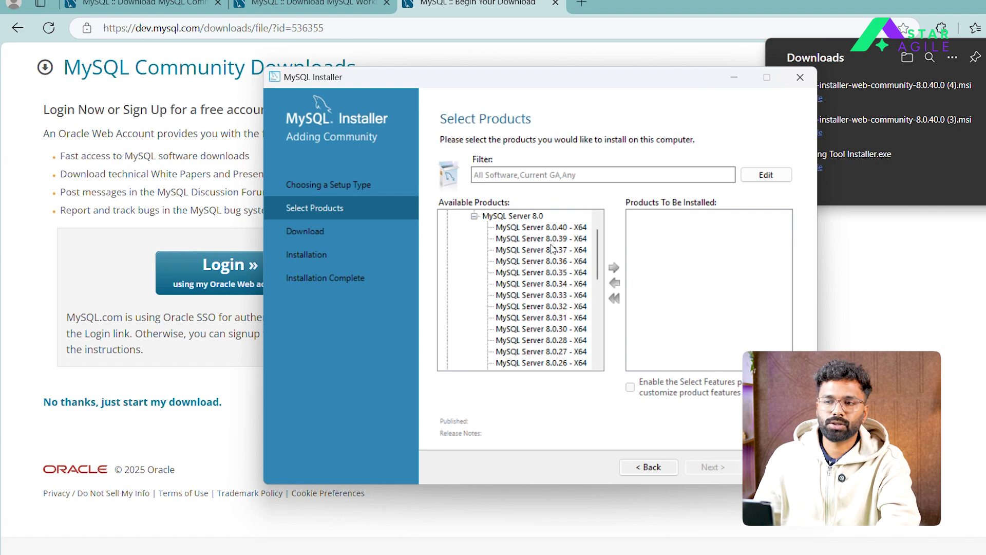
pyautogui.click(552, 242)
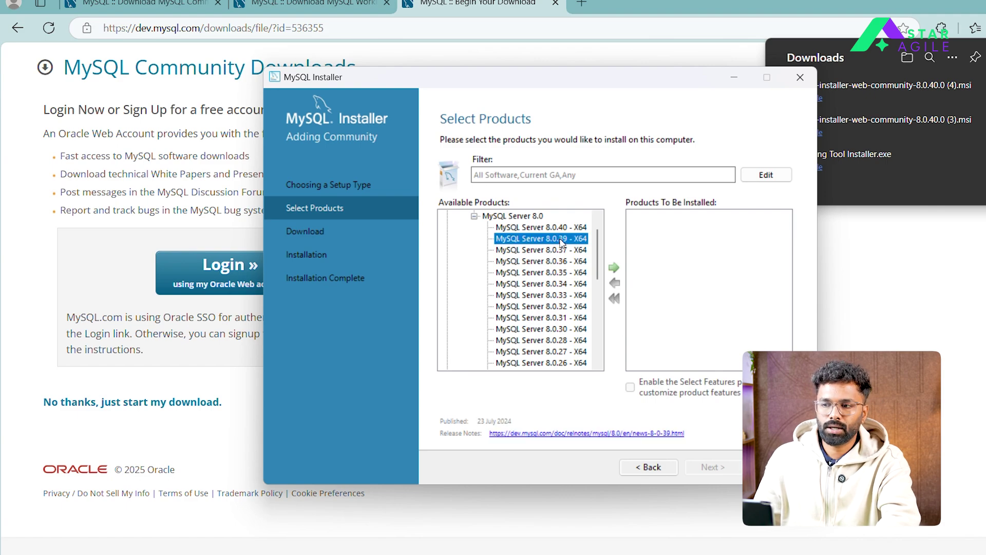
pyautogui.click(614, 268)
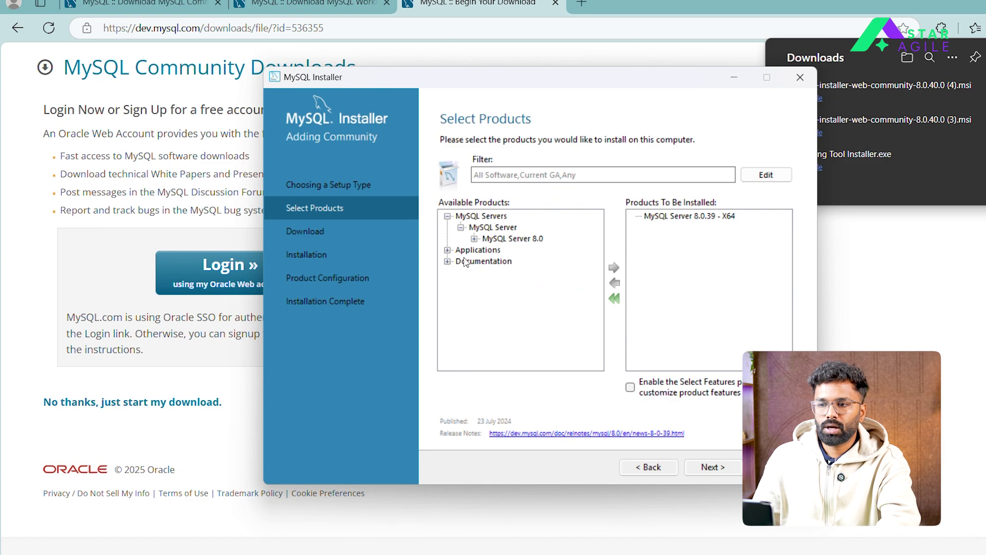
# Add MySQL Workbench 8.0.38 from Applications to the install list and proceed to downloading
pyautogui.click(447, 250)
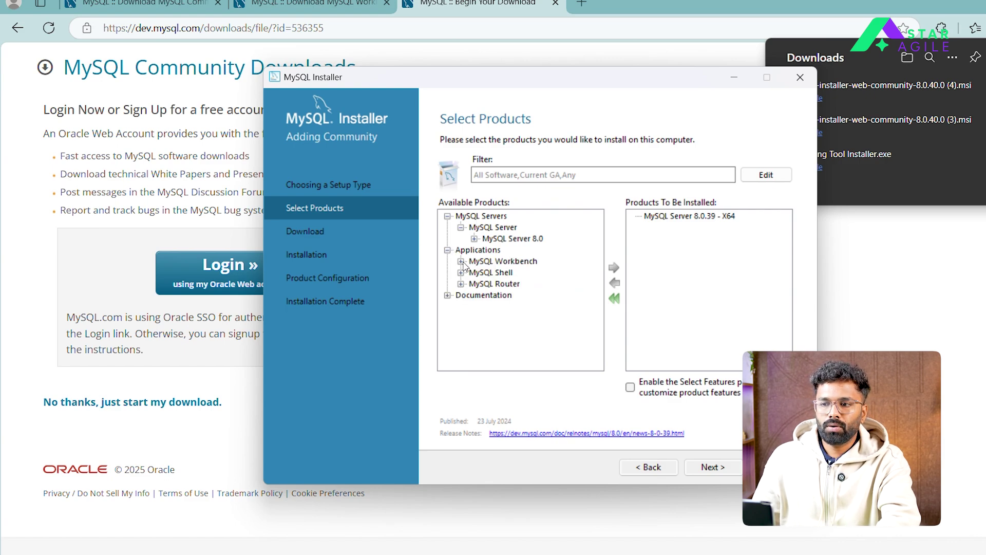
pyautogui.click(461, 261)
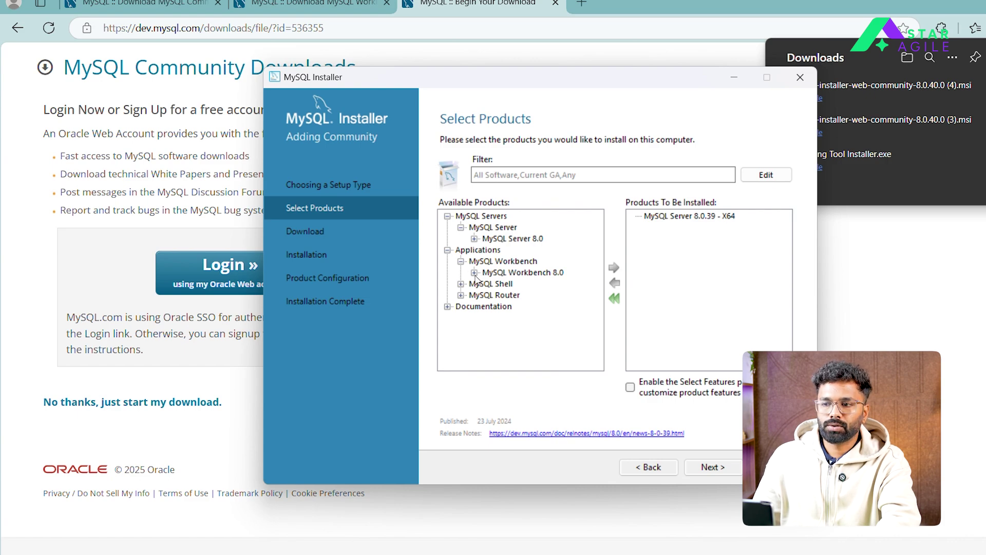
pyautogui.click(474, 273)
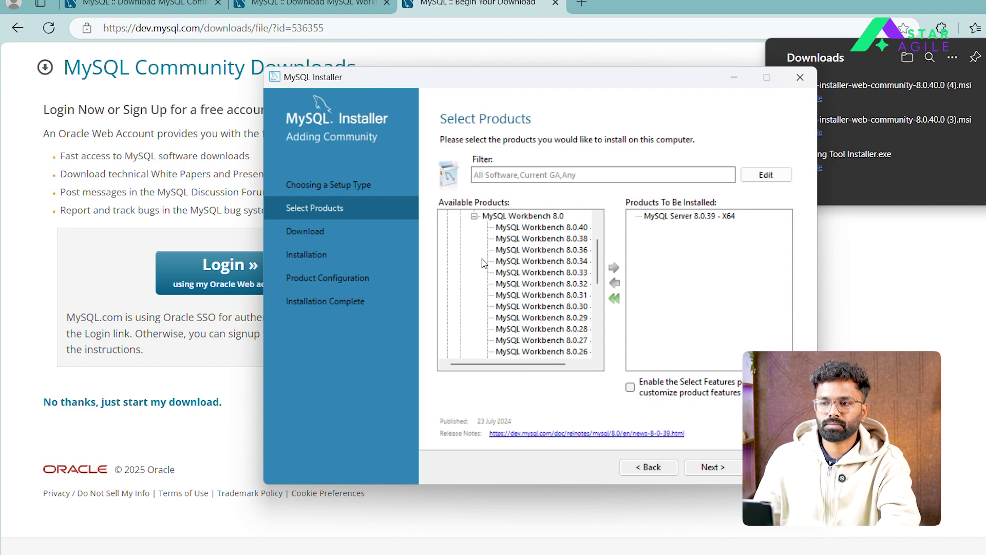
pyautogui.click(560, 241)
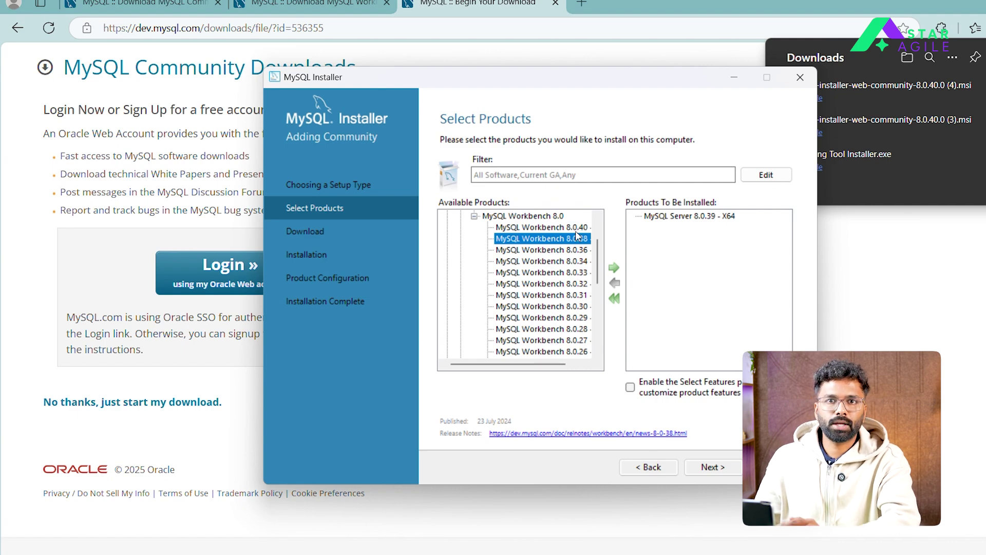
pyautogui.click(614, 269)
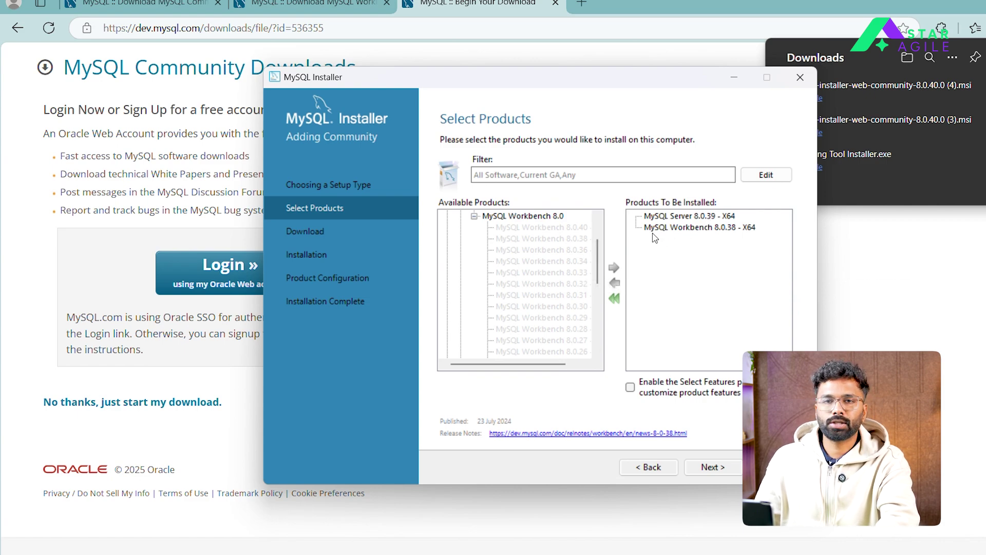
pyautogui.click(717, 470)
# Download Server 8.0.39 and Workbench 8.0.38, retrying the server after its download error
pyautogui.click(711, 469)
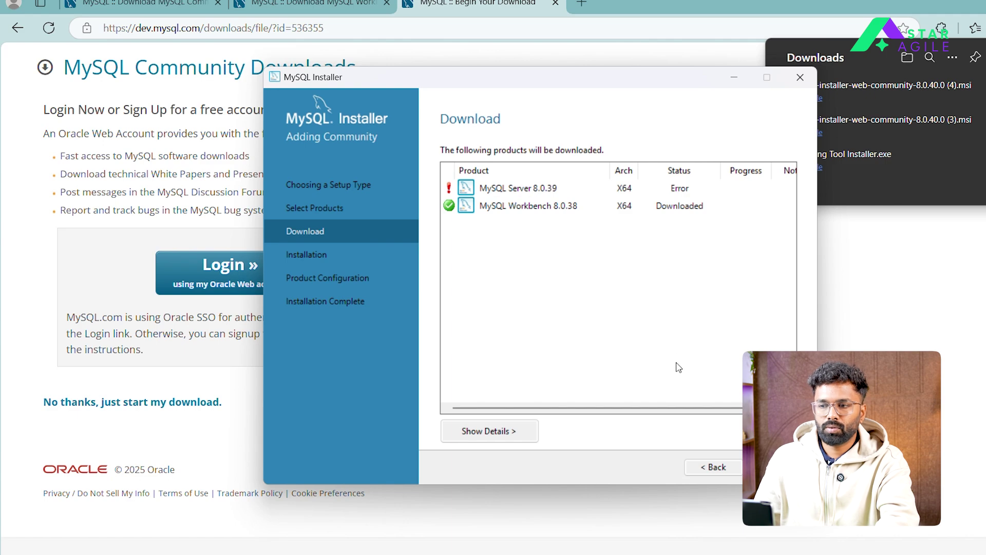
pyautogui.click(714, 468)
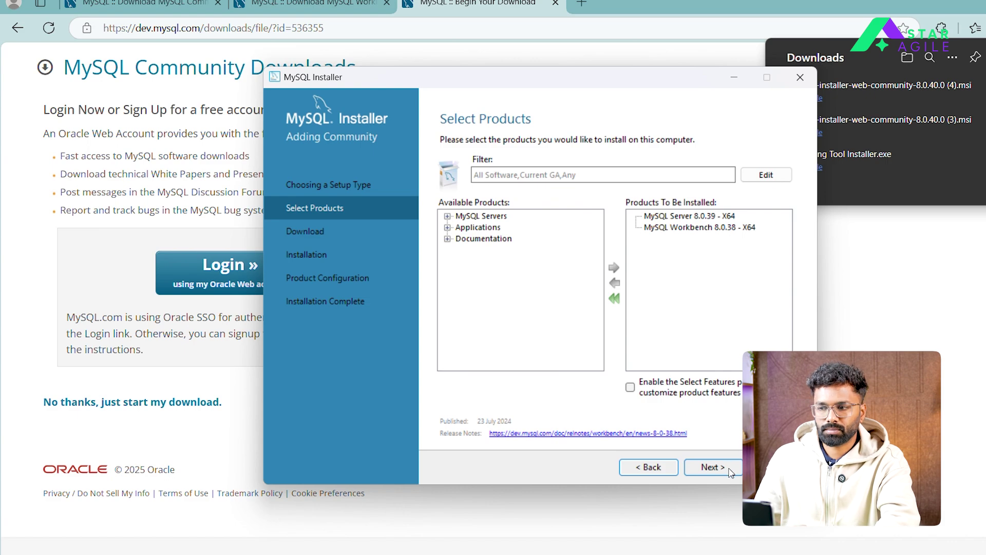
pyautogui.click(711, 467)
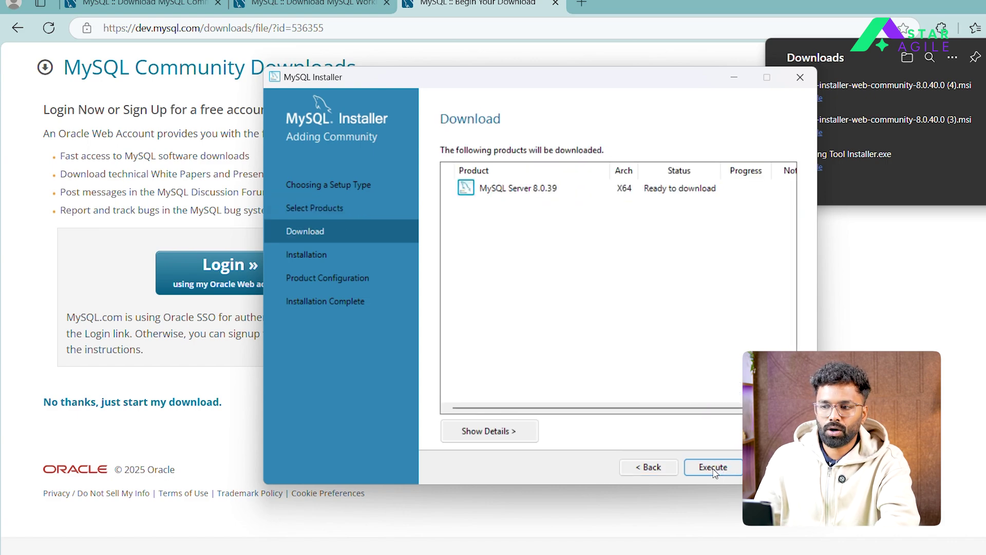
pyautogui.click(717, 468)
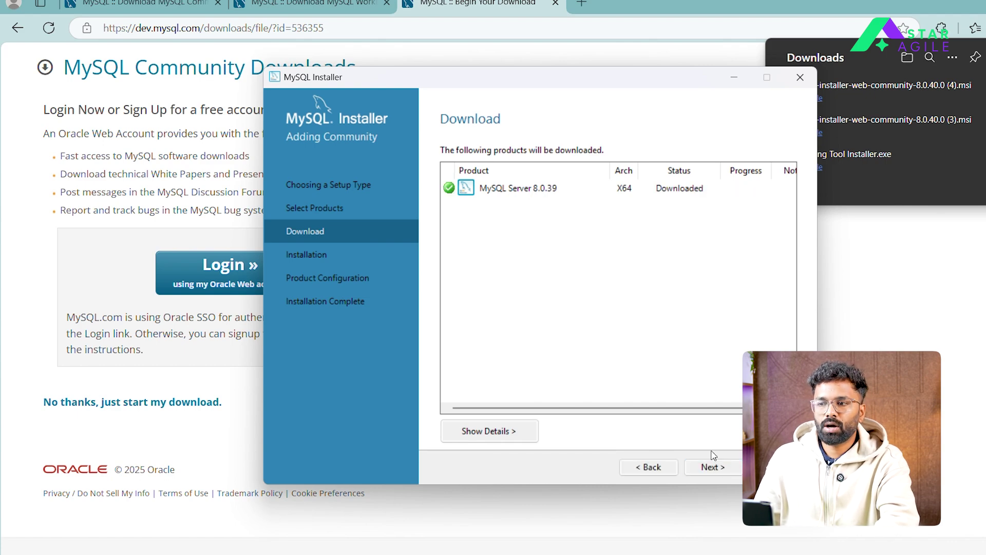
pyautogui.click(704, 467)
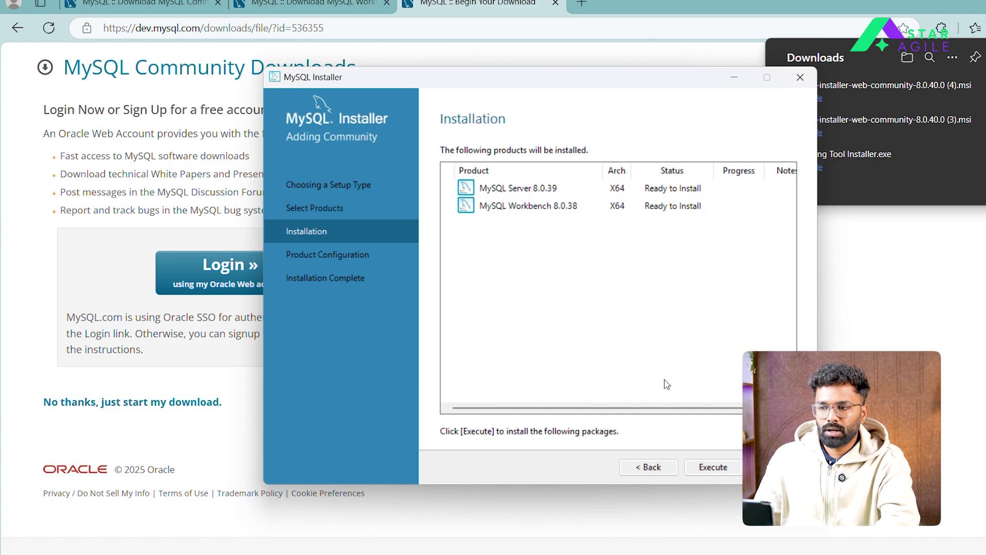
# Install MySQL Server 8.0.39 and MySQL Workbench 8.0.38 until both show Complete
pyautogui.click(712, 467)
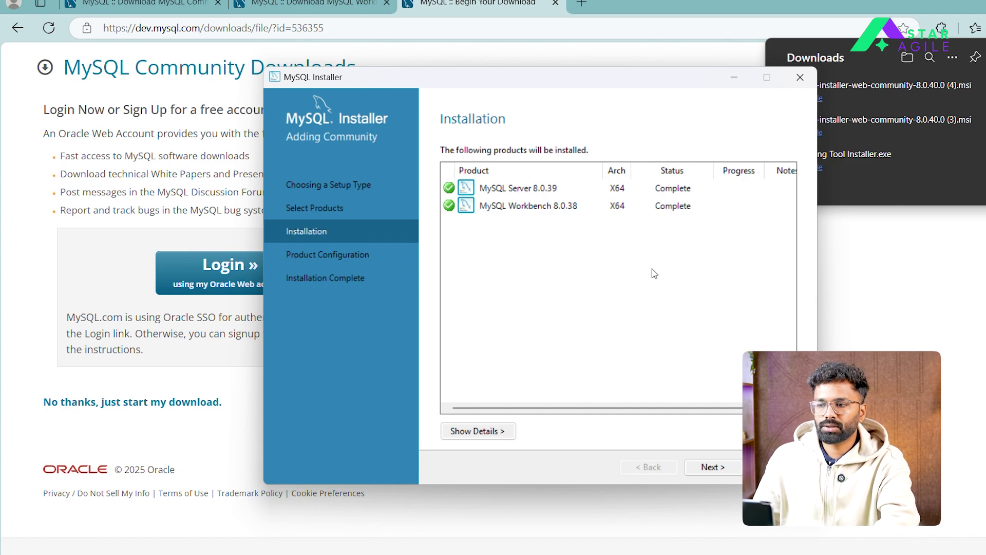
# Keep default server type and port 3306 networking, and select Use Legacy Authentication Method
pyautogui.click(712, 467)
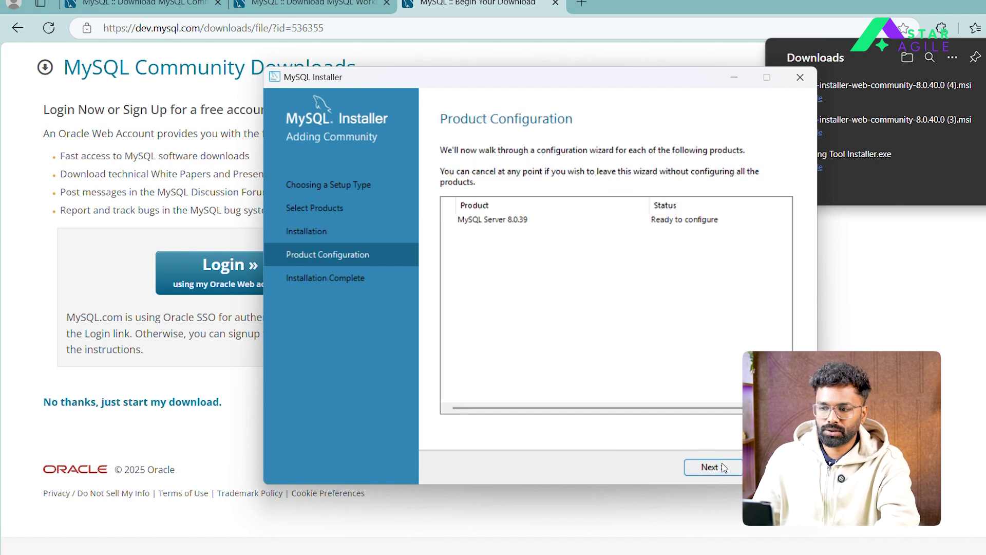
pyautogui.click(717, 472)
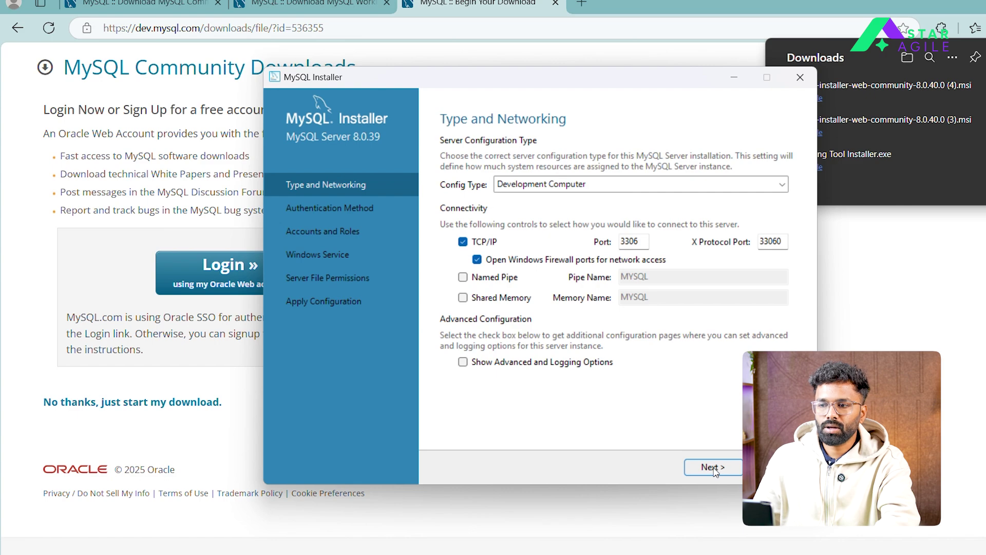
pyautogui.click(714, 469)
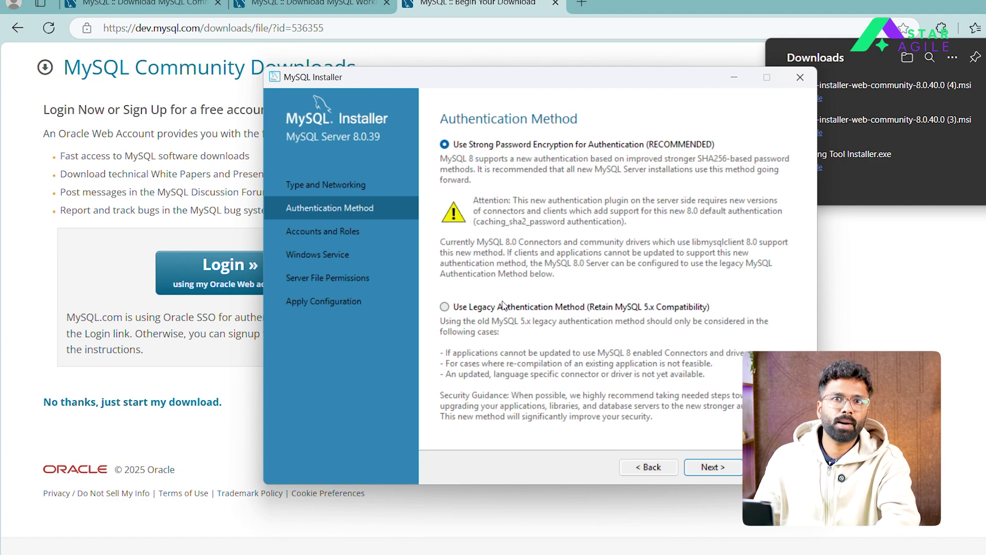
pyautogui.click(444, 307)
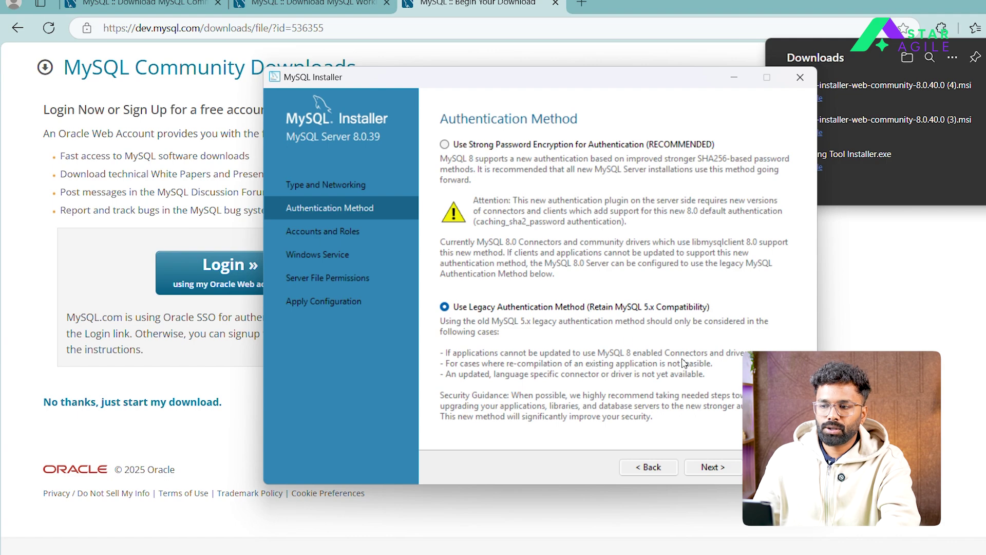
pyautogui.click(711, 466)
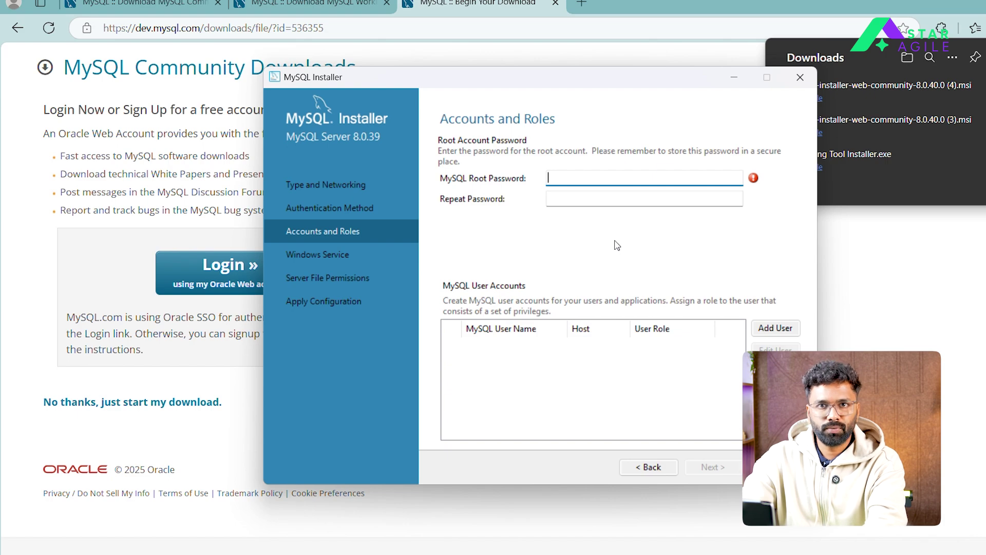
# Enter the root account password in both the Root Password and Repeat Password fields
pyautogui.write('root123')
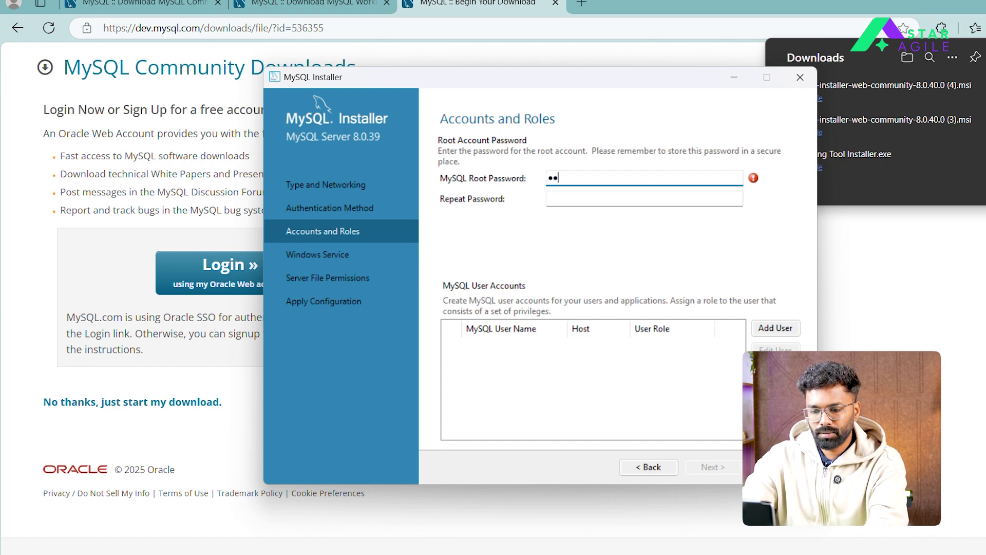
pyautogui.write('45')
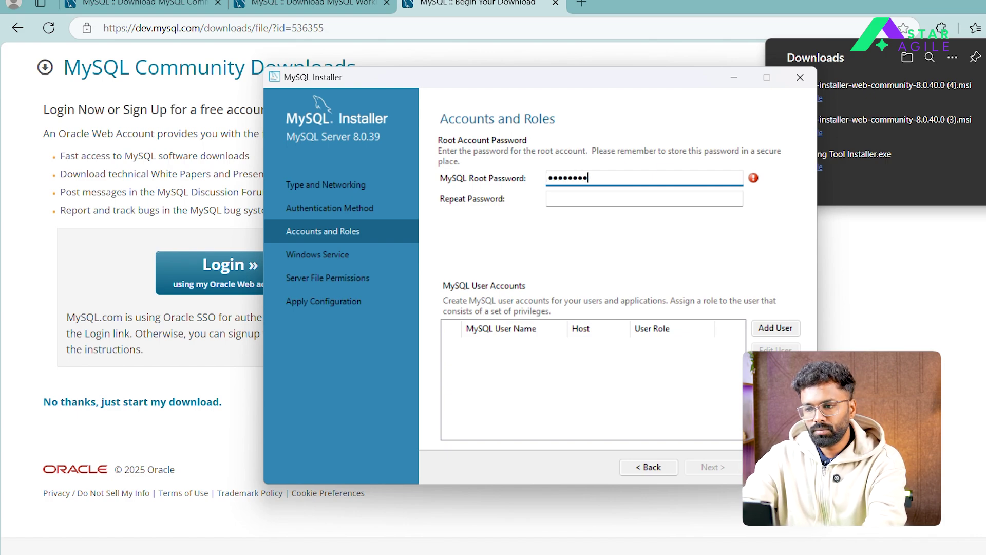
pyautogui.click(660, 199)
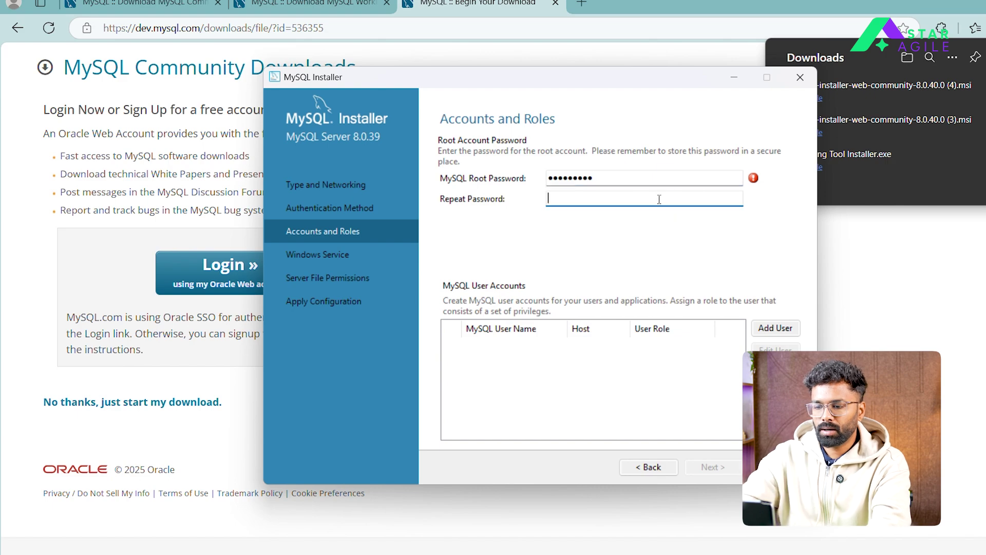
pyautogui.write('r')
pyautogui.write('*******')
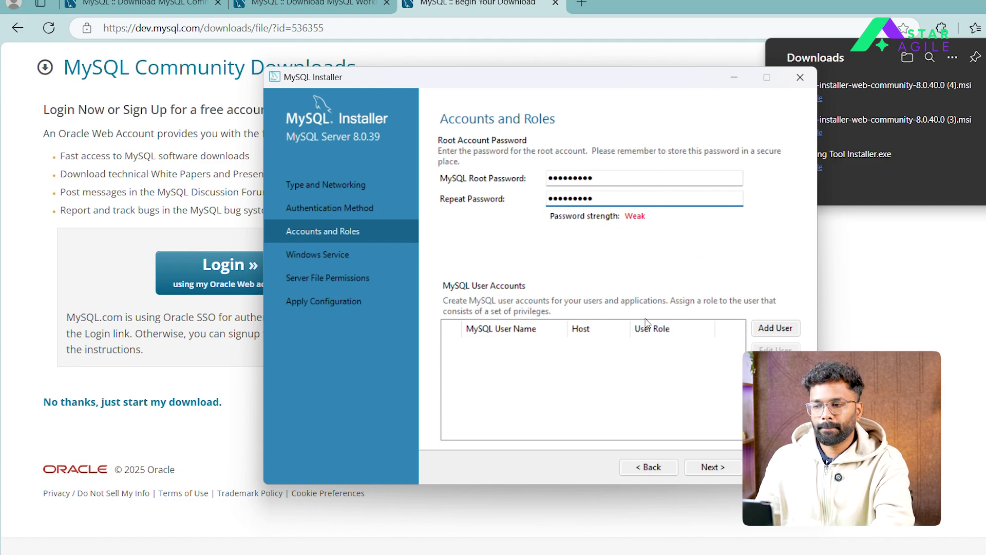
pyautogui.click(719, 468)
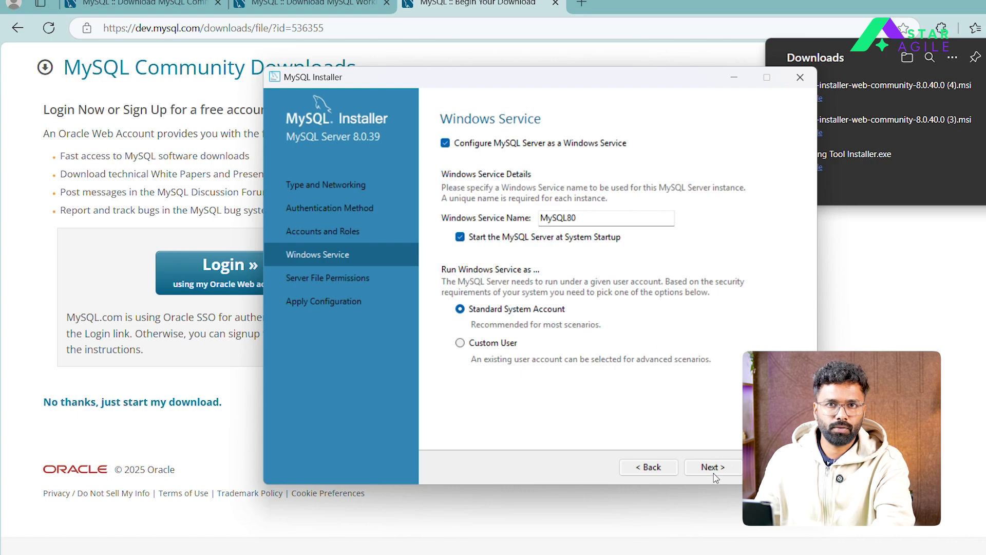
# Apply the configuration with MySQL80 service and default file permissions, then finish and launch Workbench
pyautogui.click(717, 468)
pyautogui.click(718, 468)
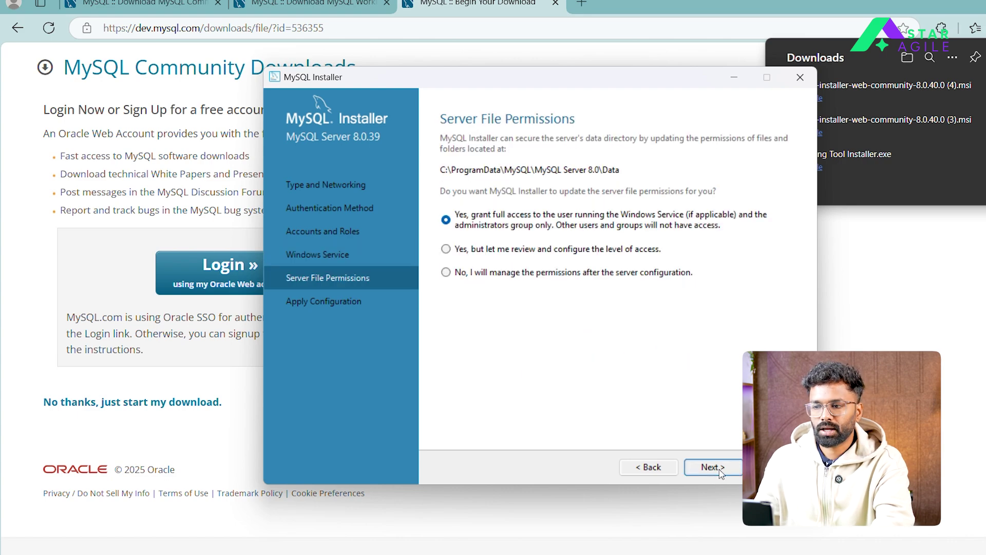
pyautogui.click(721, 469)
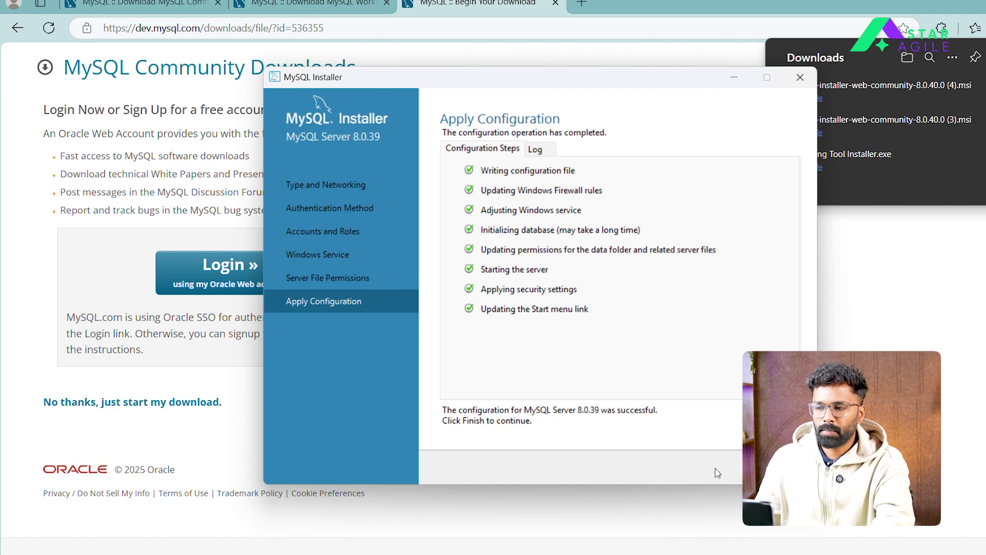
pyautogui.press('Return')
pyautogui.click(728, 467)
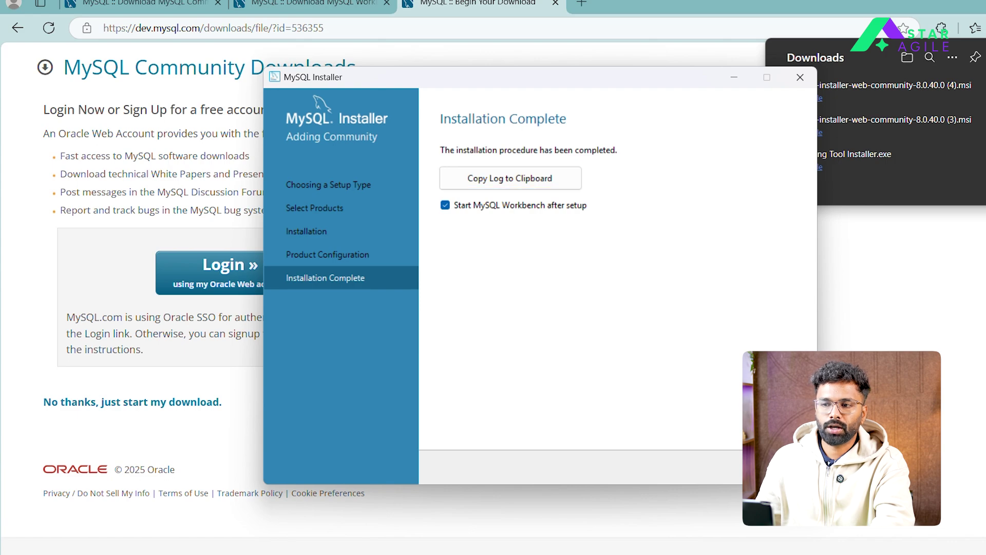
pyautogui.press('Return')
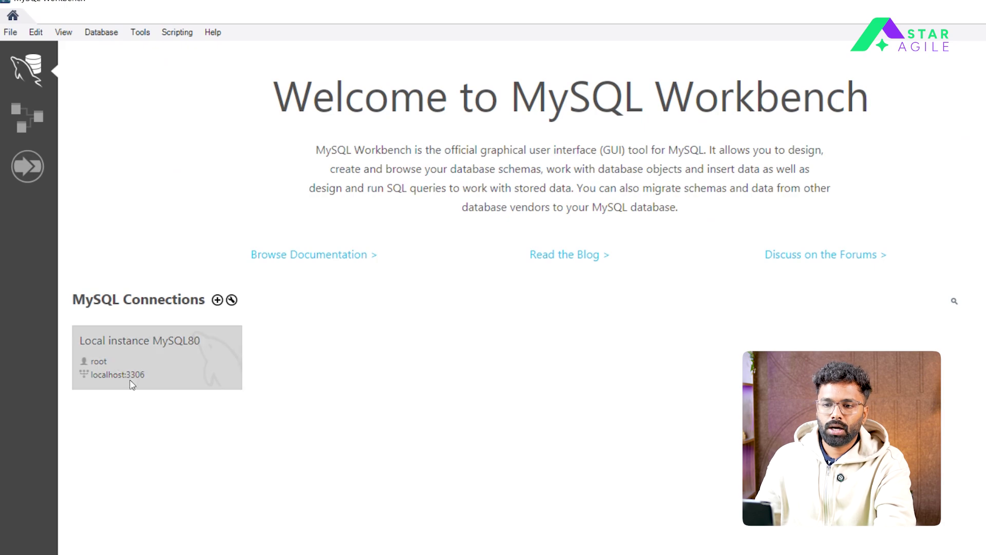
# Open the Local instance MySQL80 connection and log in with the root password
pyautogui.click(194, 362)
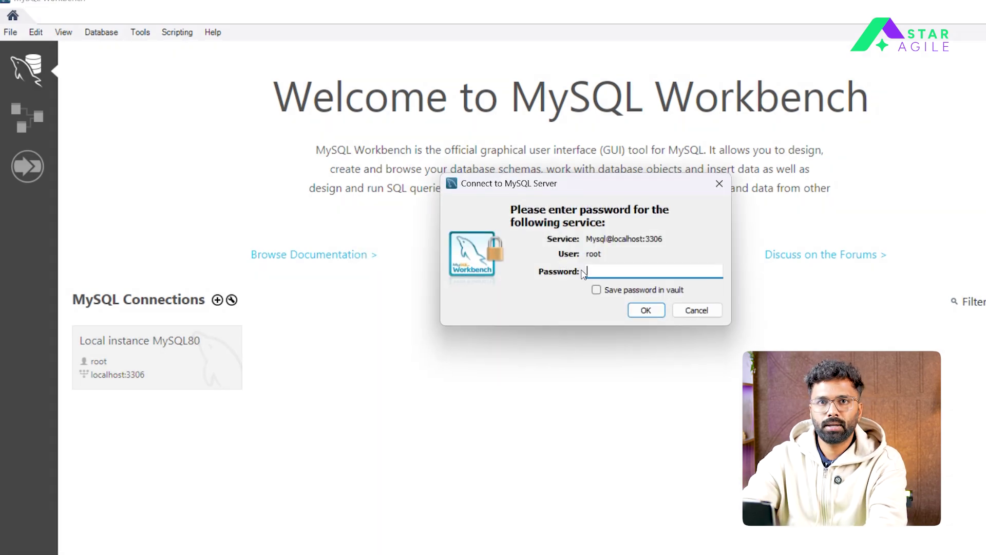
pyautogui.write('r')
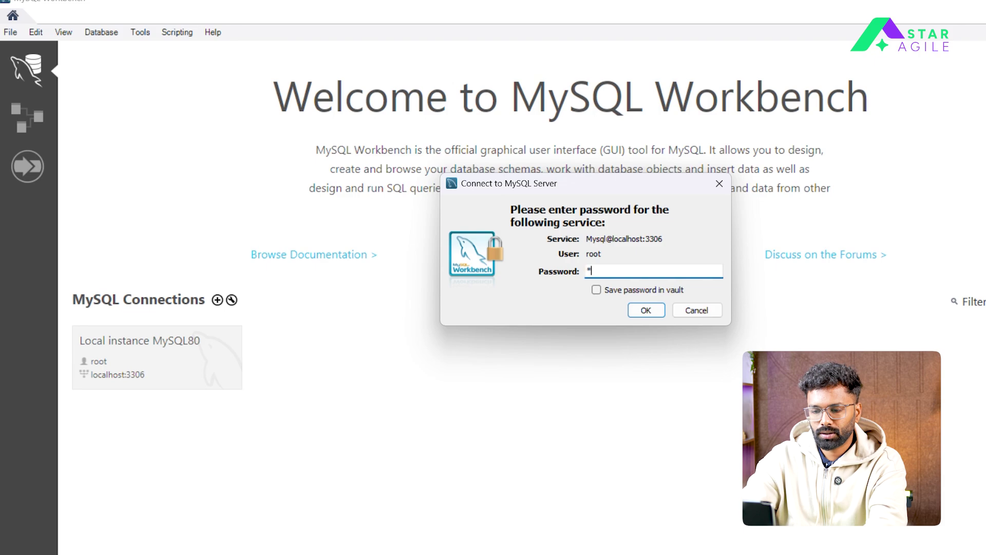
pyautogui.write('oot1')
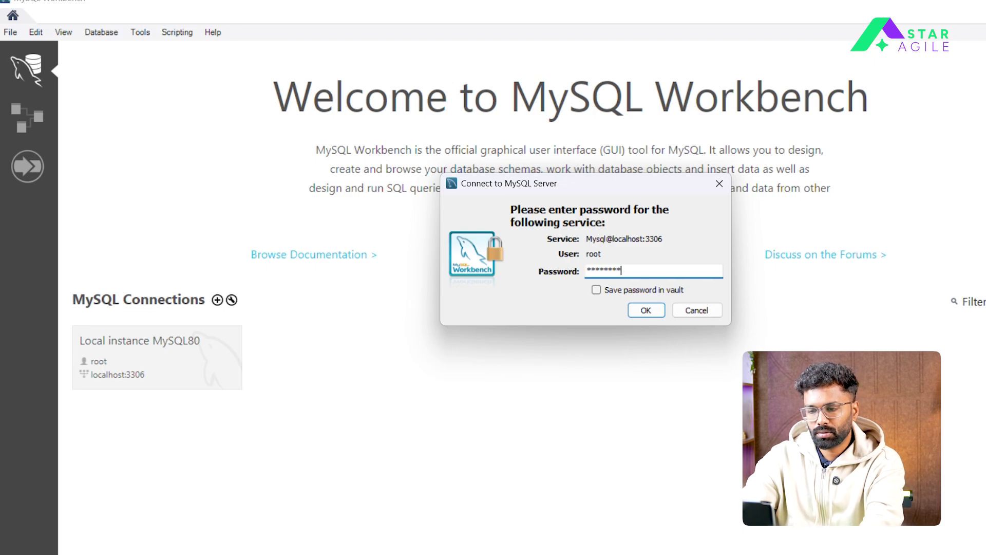
pyautogui.write('5')
pyautogui.press('Return')
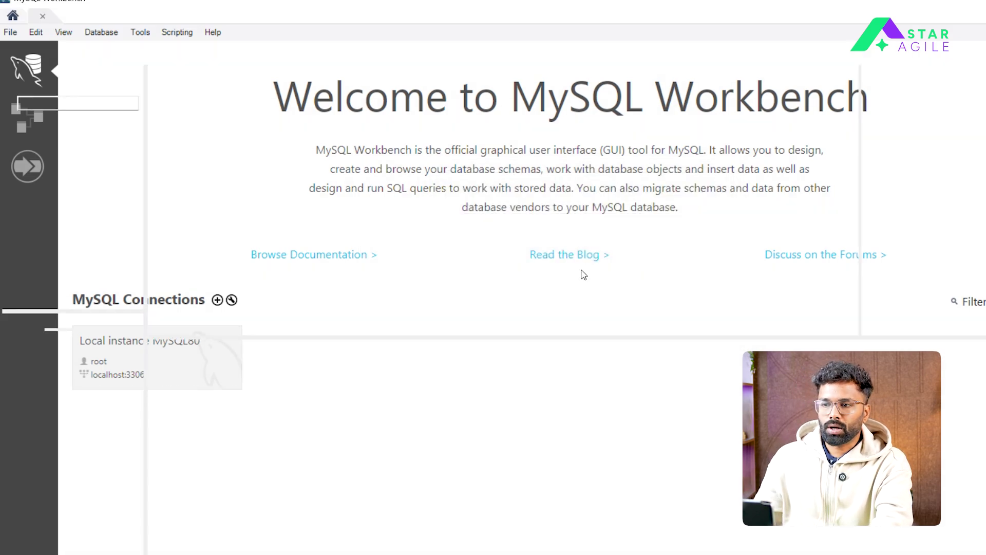